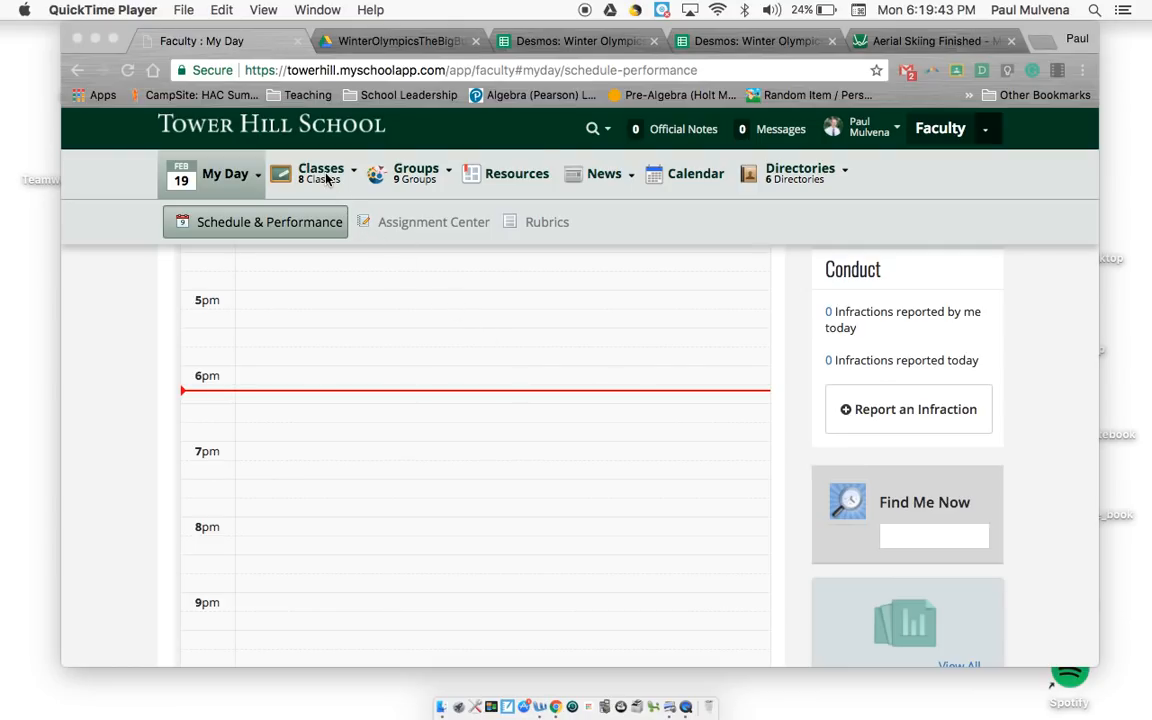
Step: Open the Desmos - Olympic Graphing topic from the topics of the Algebra - 761AL (E) class
left_click(357, 178)
mouse_move(357, 178)
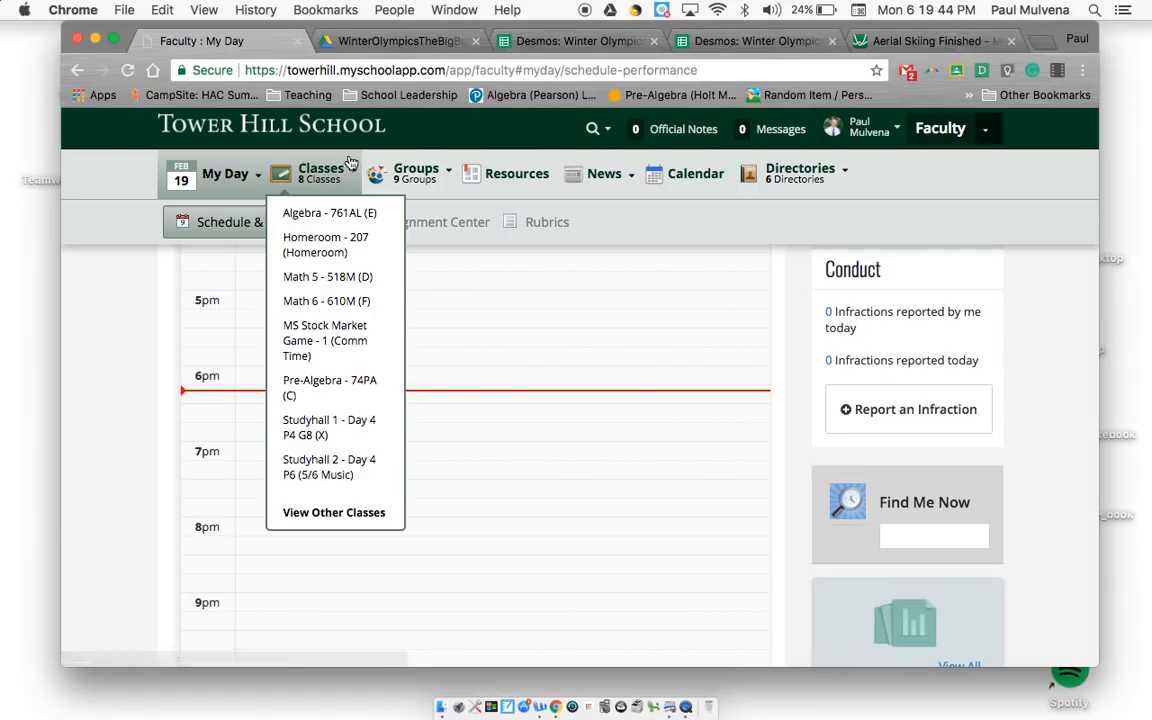
left_click(318, 216)
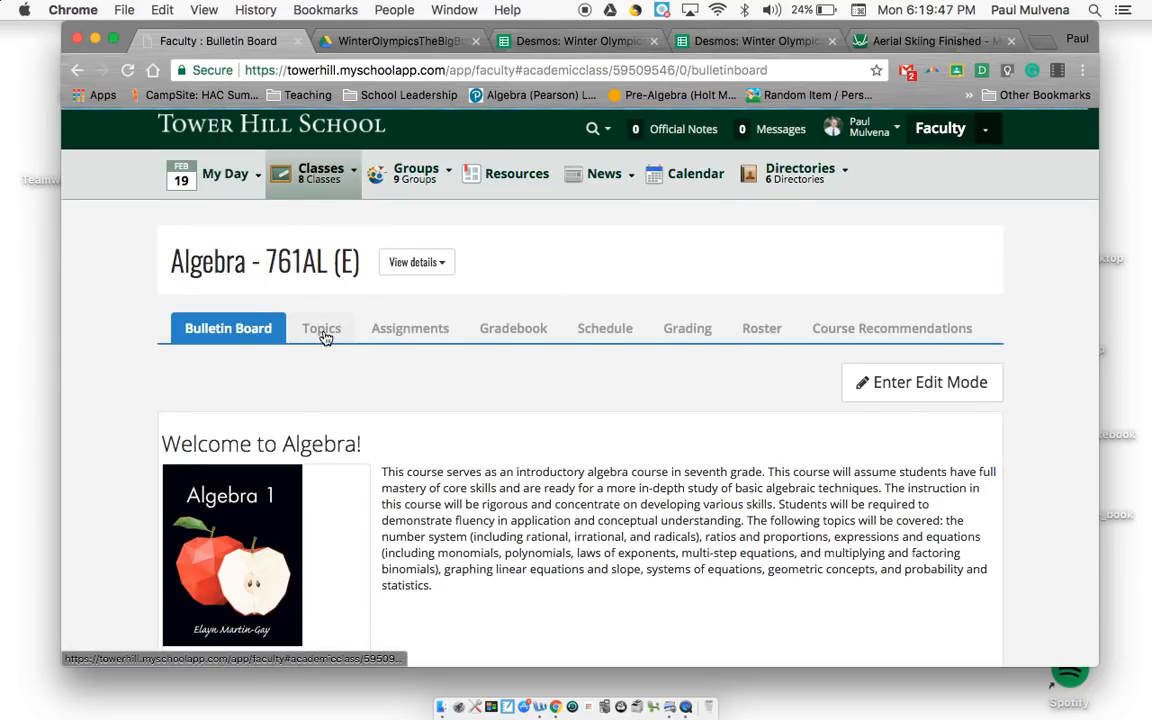
left_click(324, 330)
scroll(490, 350, "down", 10)
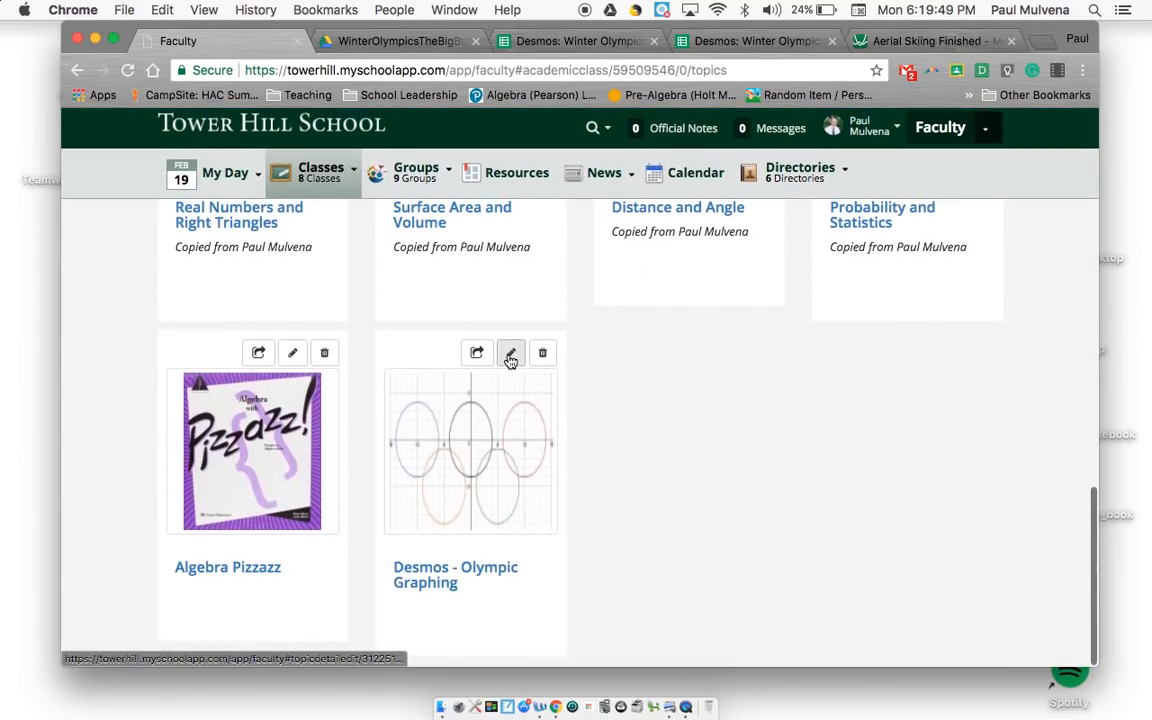
left_click(509, 580)
Step: Look through the topic's list of sport links and open the Aerial Skiing link
scroll(587, 324, "down", 1)
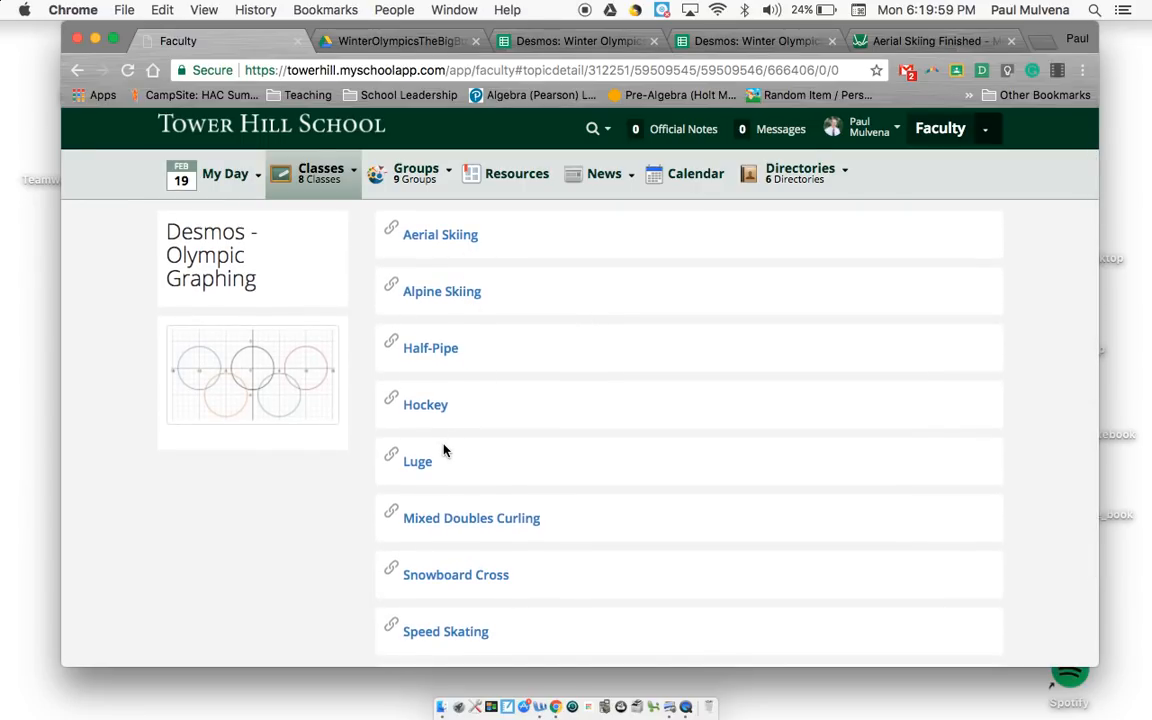
scroll(442, 450, "down", 3)
scroll(444, 450, "up", 5)
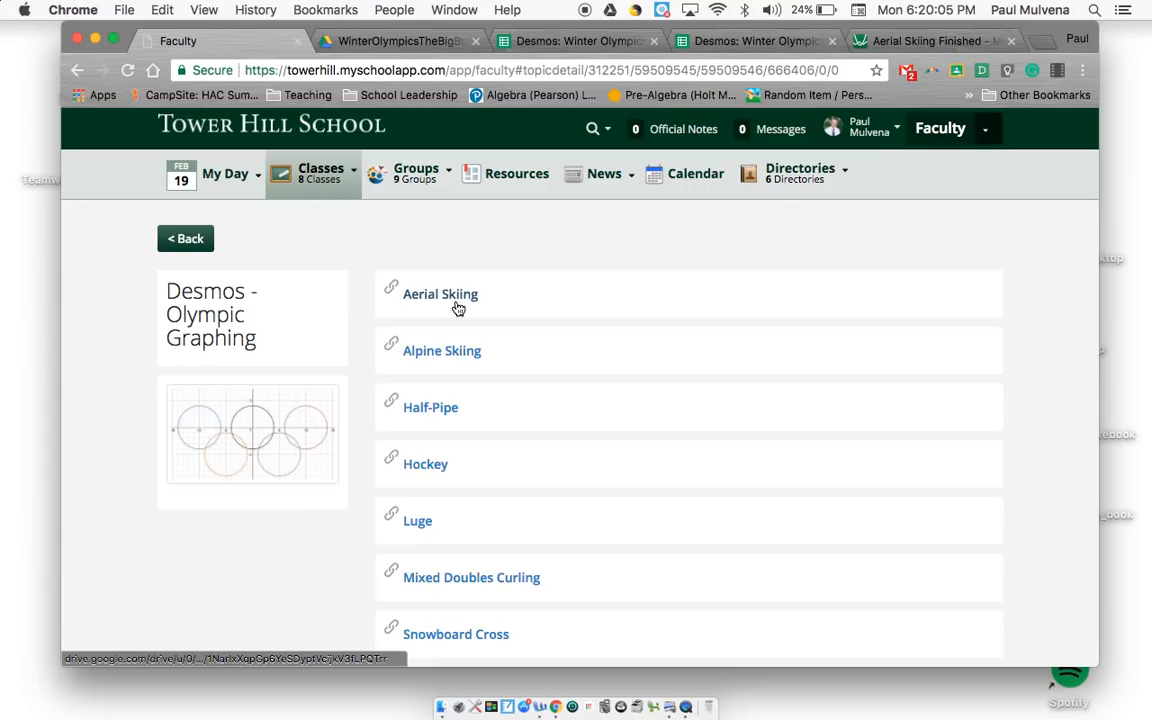
left_click(458, 309)
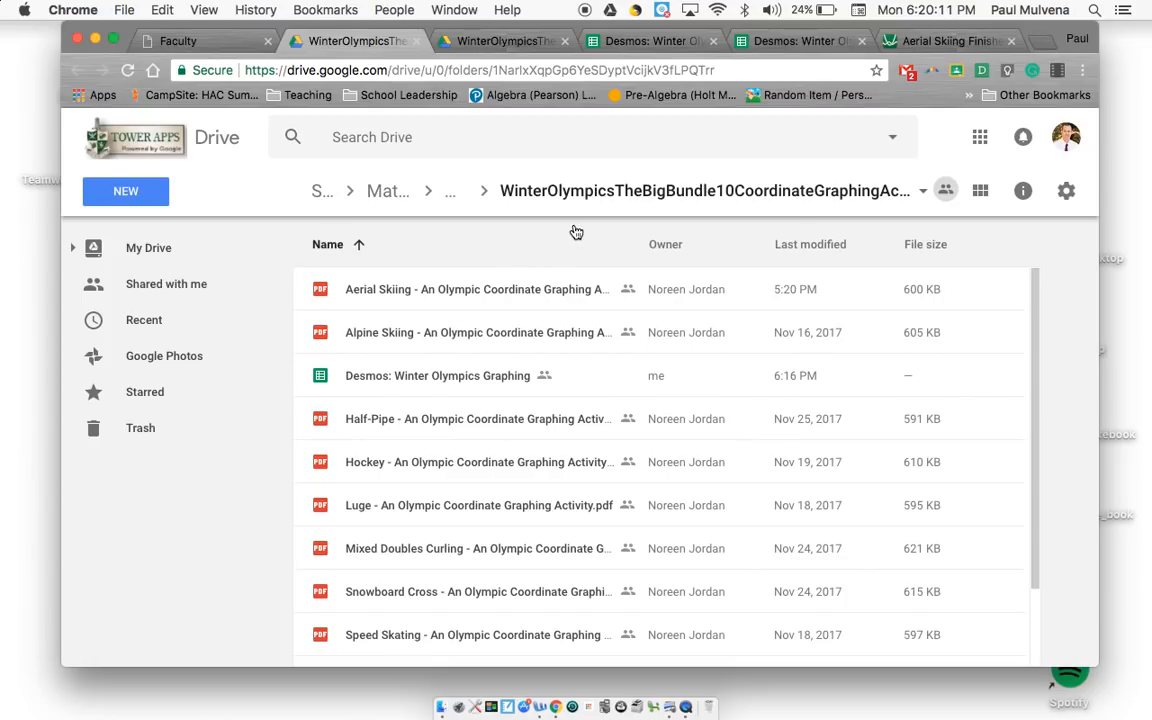
Step: Look over the files in the Winter Olympics folder and open the Aerial Skiing coordinate graphing activity PDF
scroll(514, 314, "down", 1)
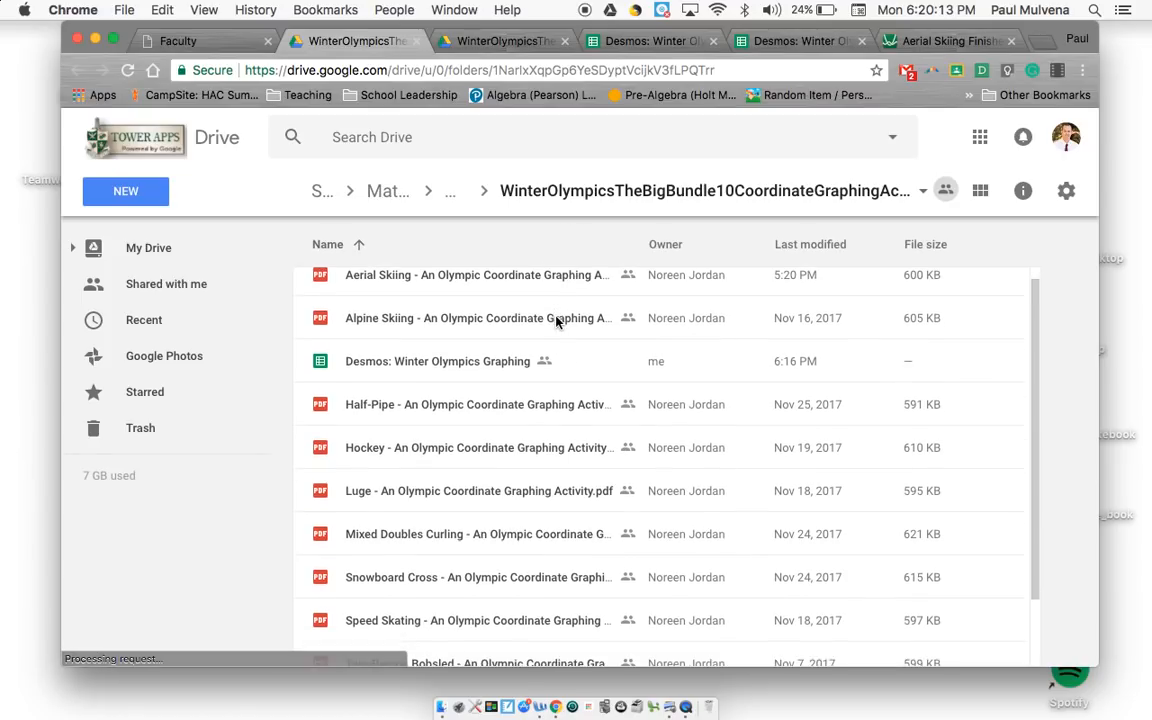
scroll(500, 549, "down", 2)
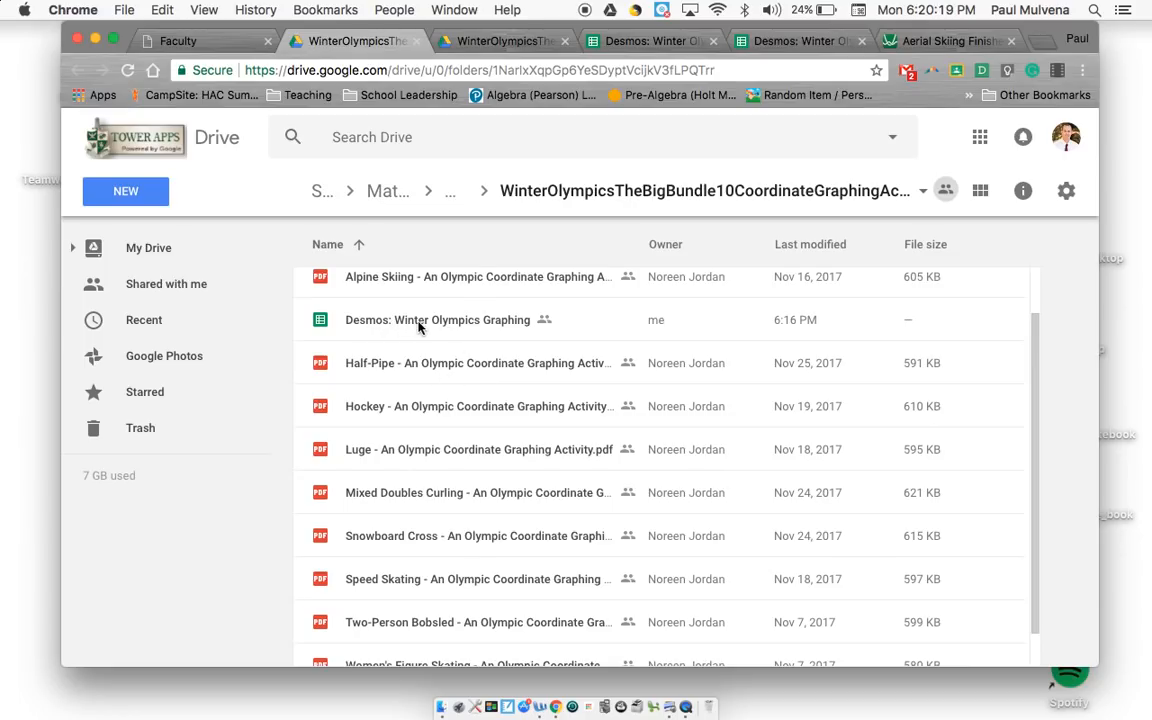
scroll(419, 327, "up", 2)
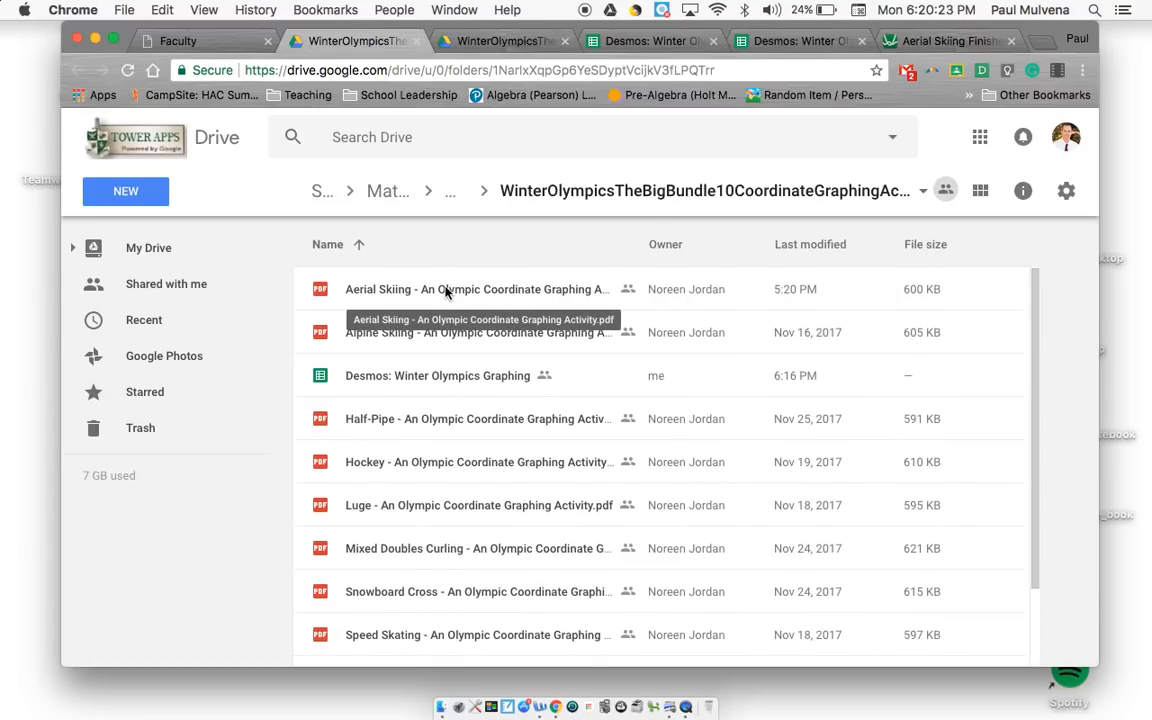
left_click(447, 291)
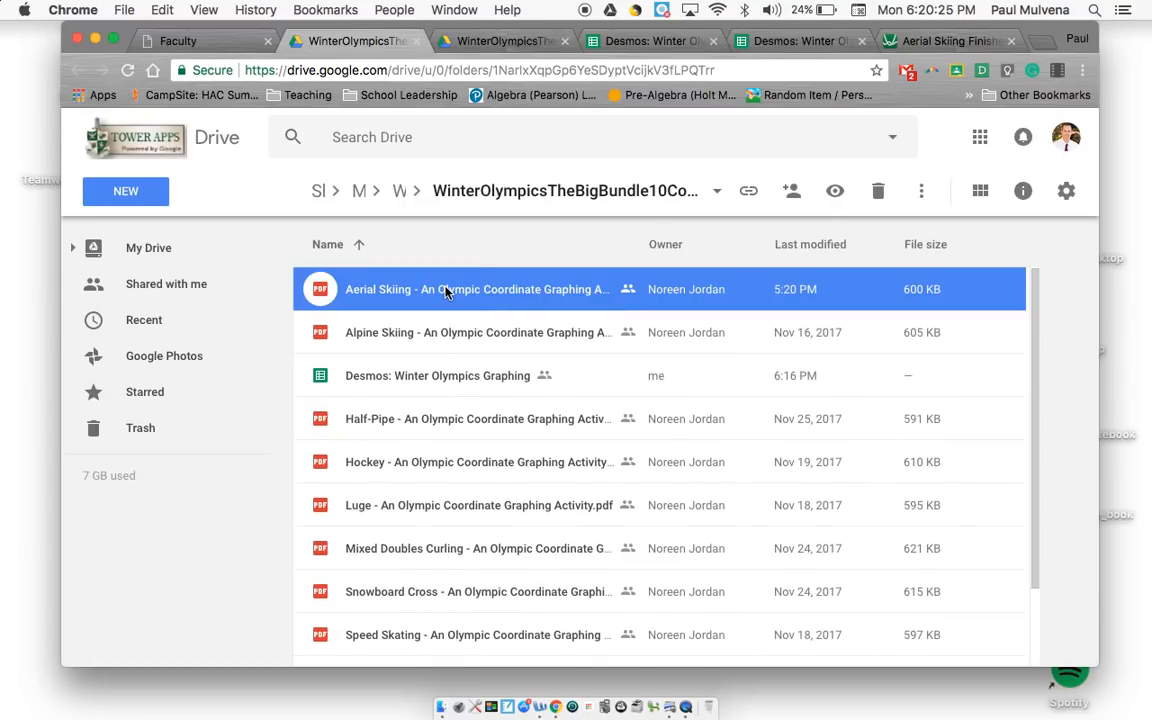
double_click(447, 291)
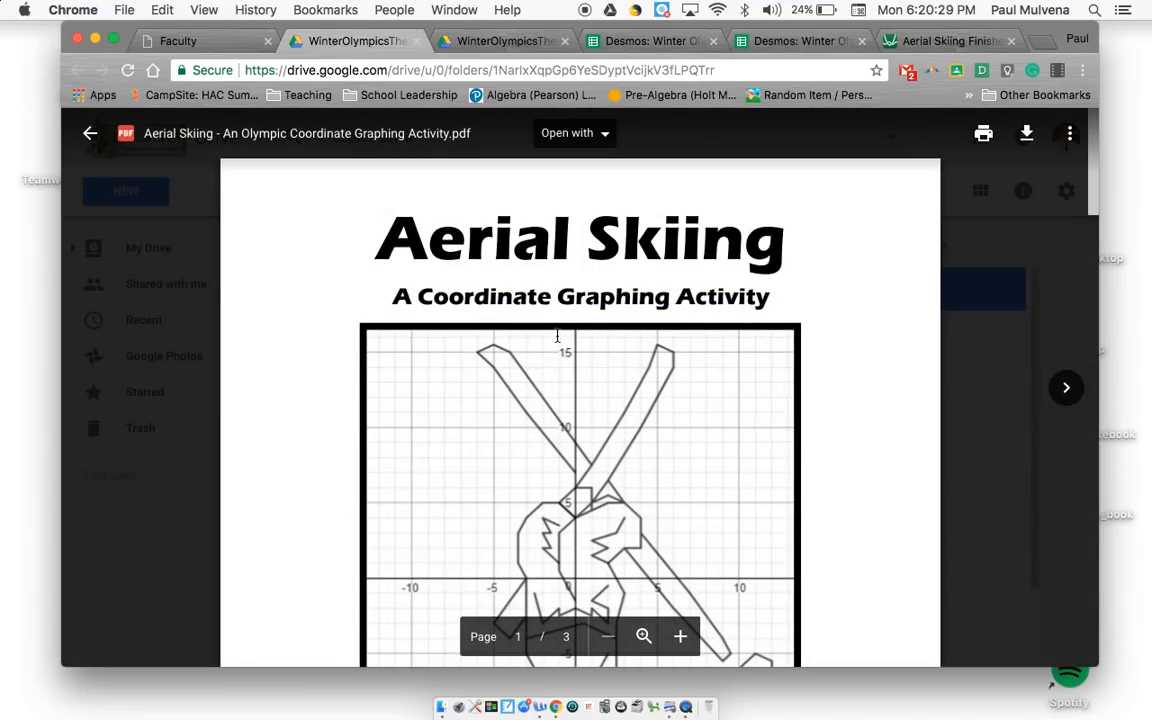
Step: Examine the key picture, directions and tips on the first page of the Aerial Skiing PDF
scroll(557, 336, "down", 5)
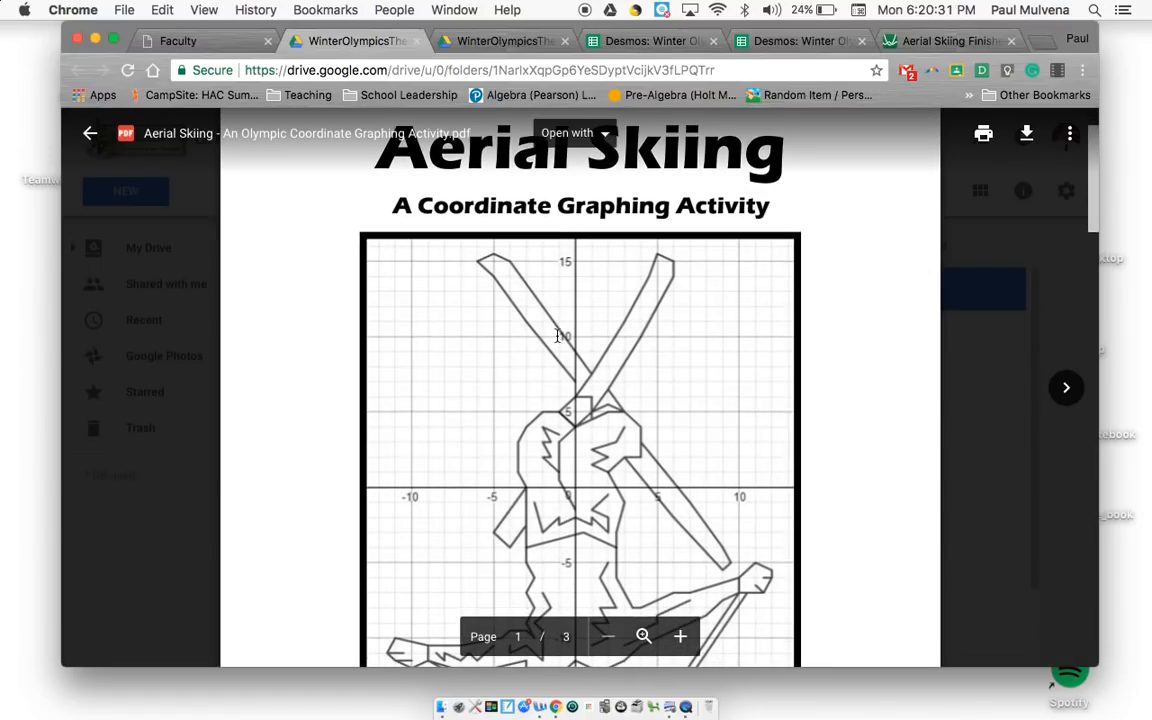
scroll(557, 336, "down", 3)
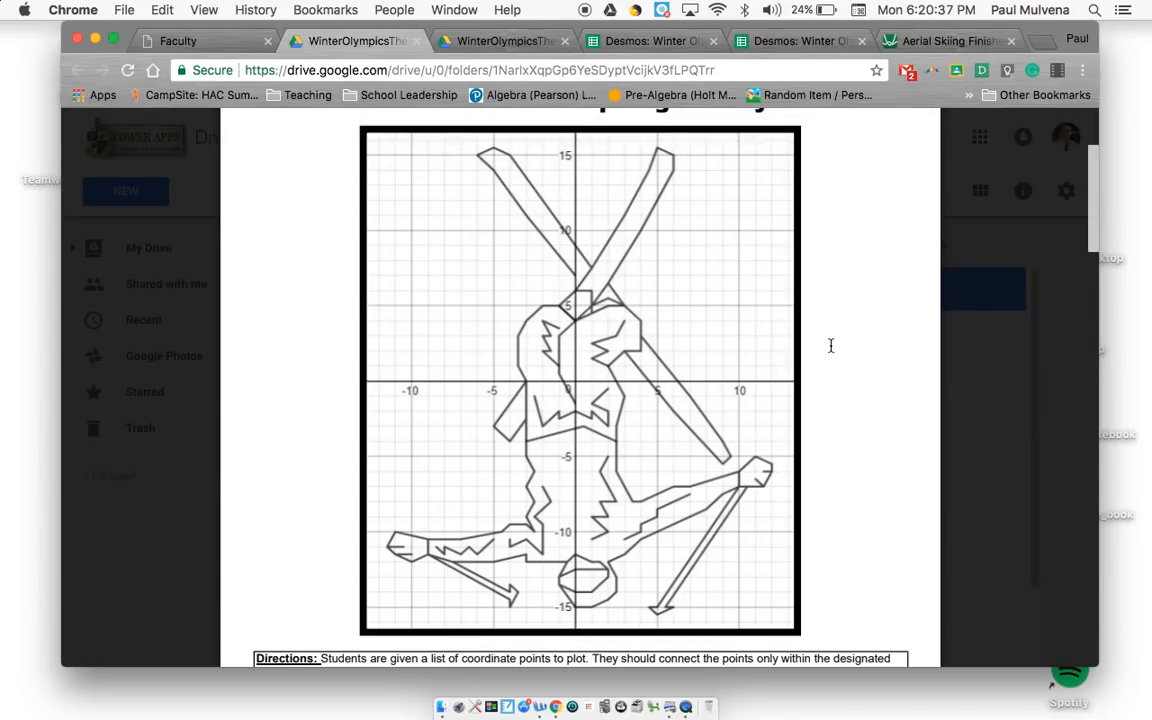
scroll(858, 336, "down", 2)
scroll(858, 336, "down", 6)
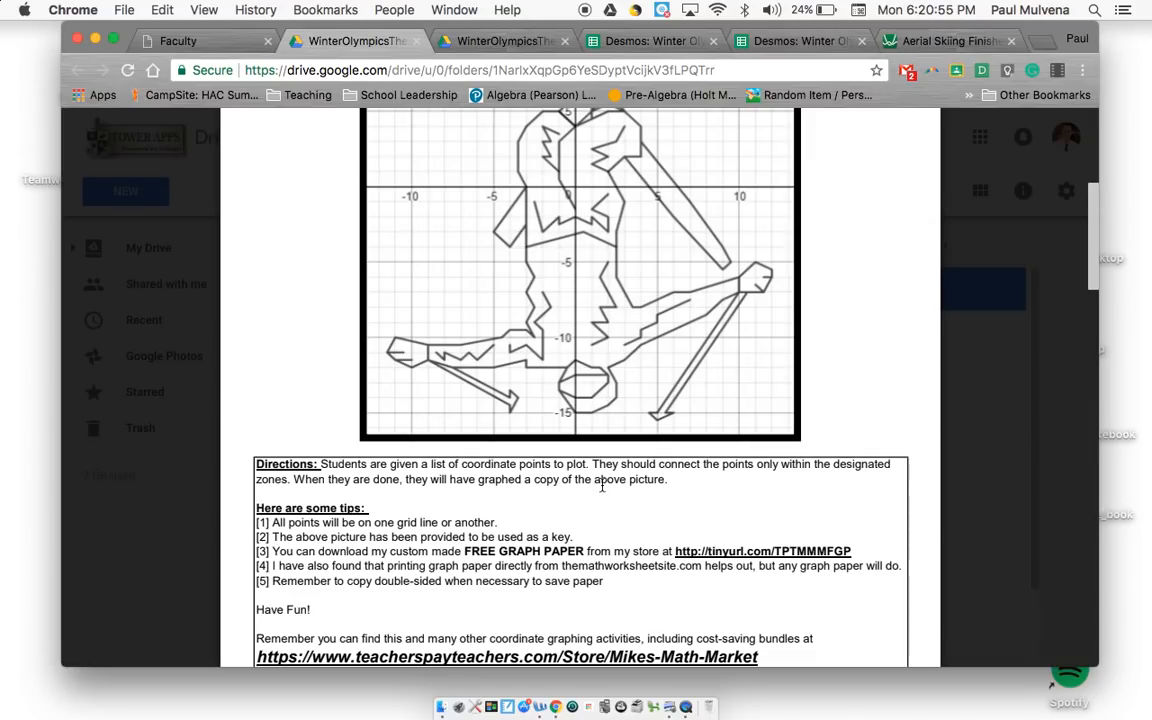
scroll(540, 480, "down", 1)
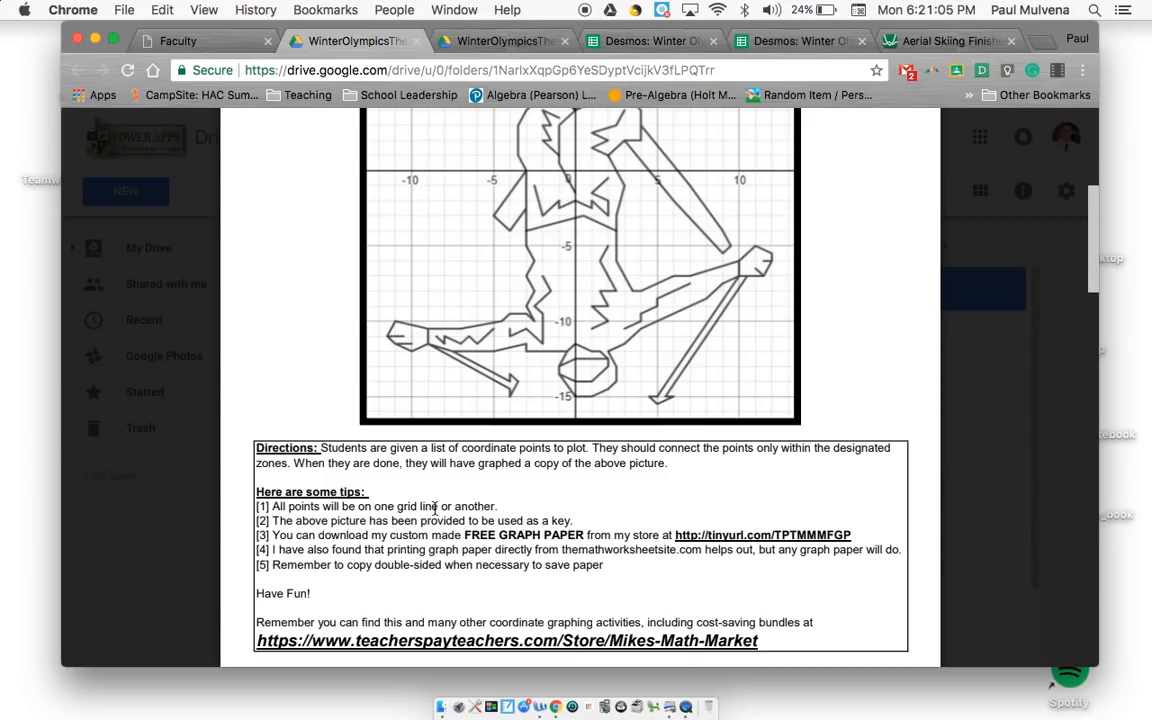
scroll(434, 508, "down", 5)
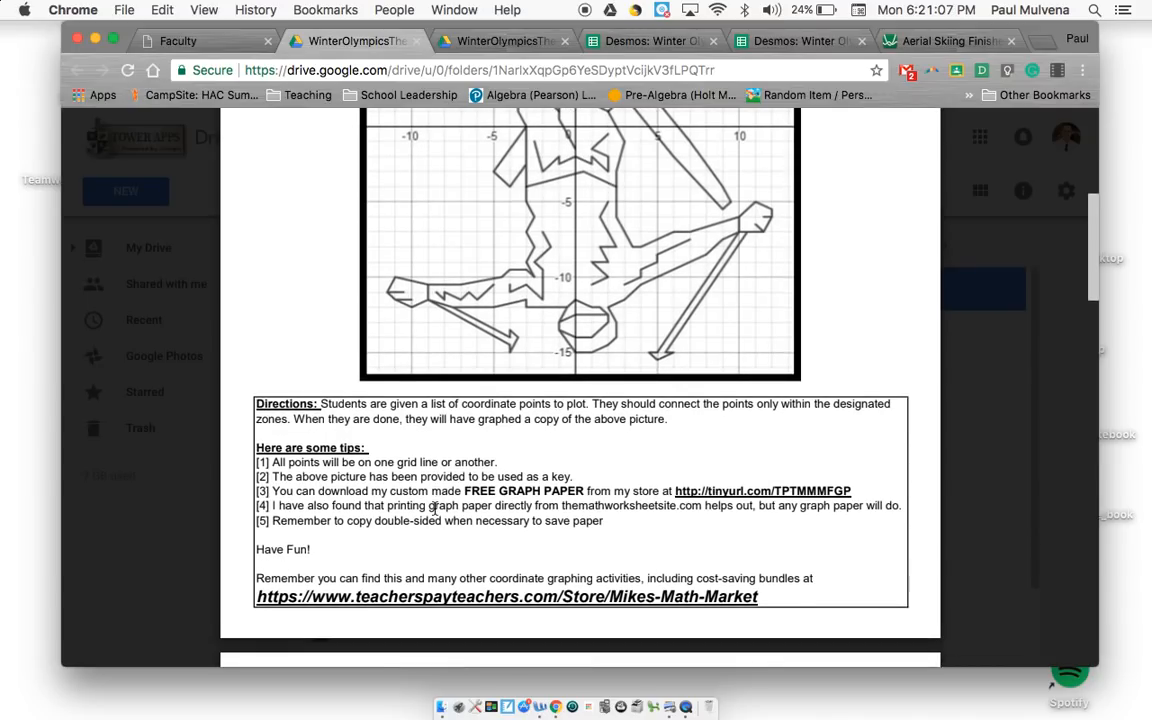
Step: Review the coordinate points listed by zone on the second page, and return to the picture on the first page
scroll(434, 508, "down", 10)
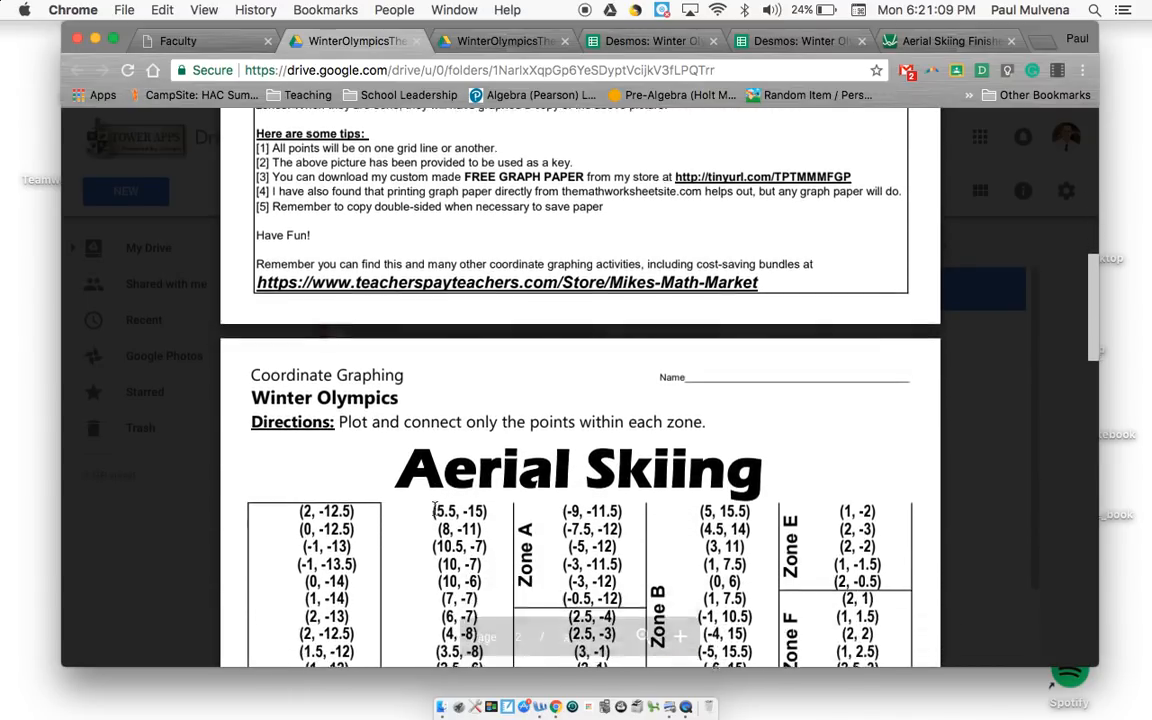
scroll(434, 508, "down", 4)
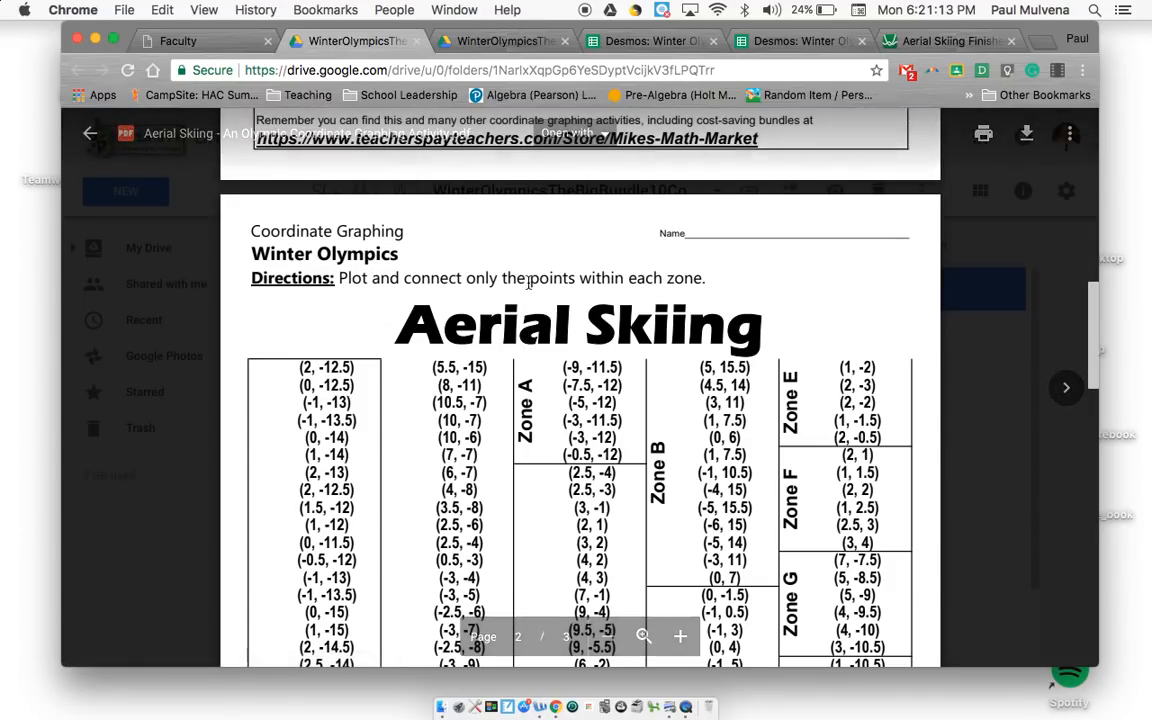
scroll(632, 285, "down", 5)
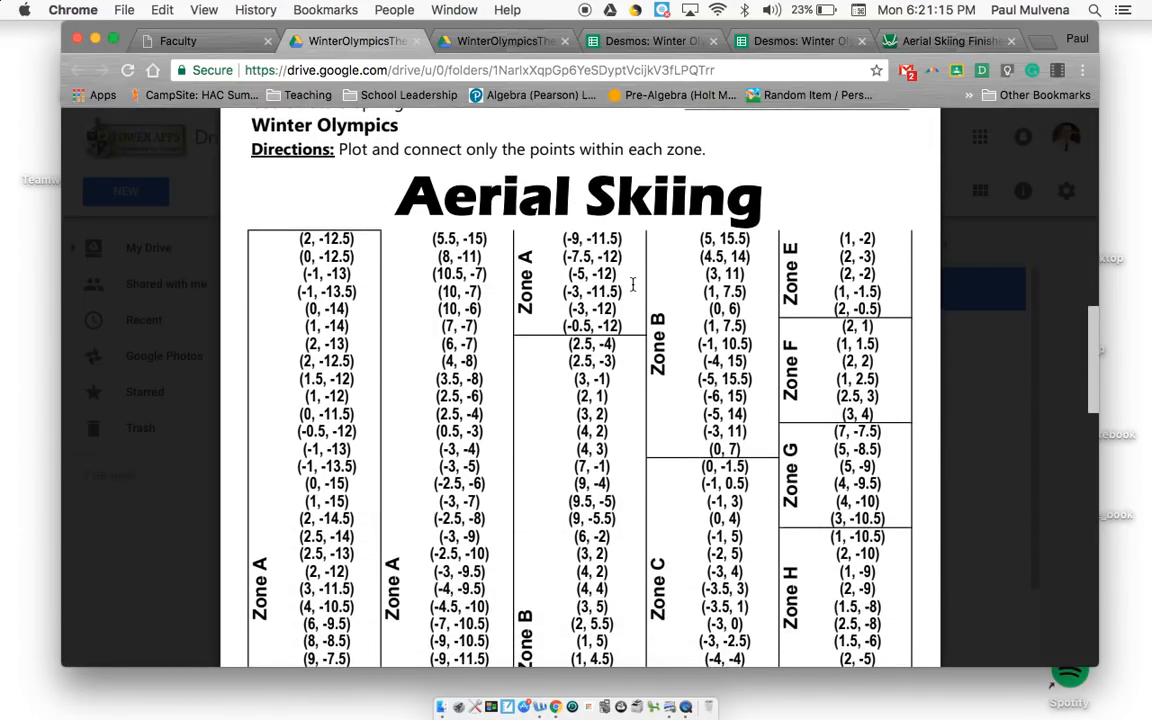
scroll(632, 285, "down", 2)
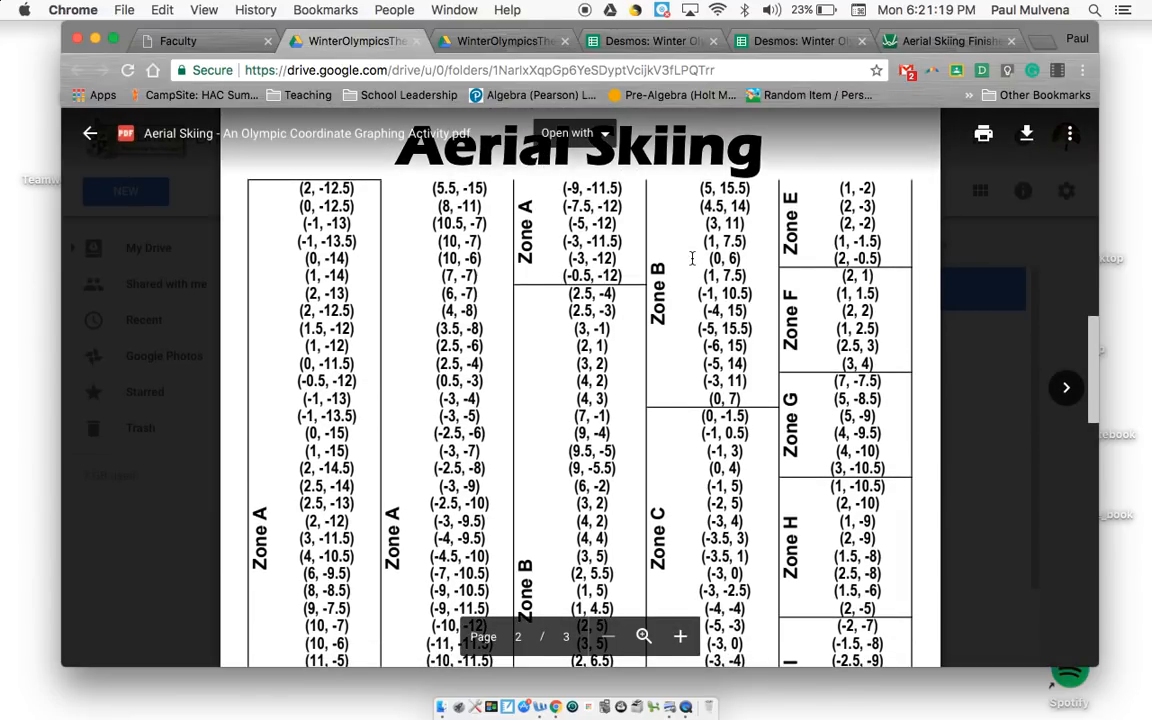
scroll(691, 258, "down", 2)
scroll(305, 456, "down", 5)
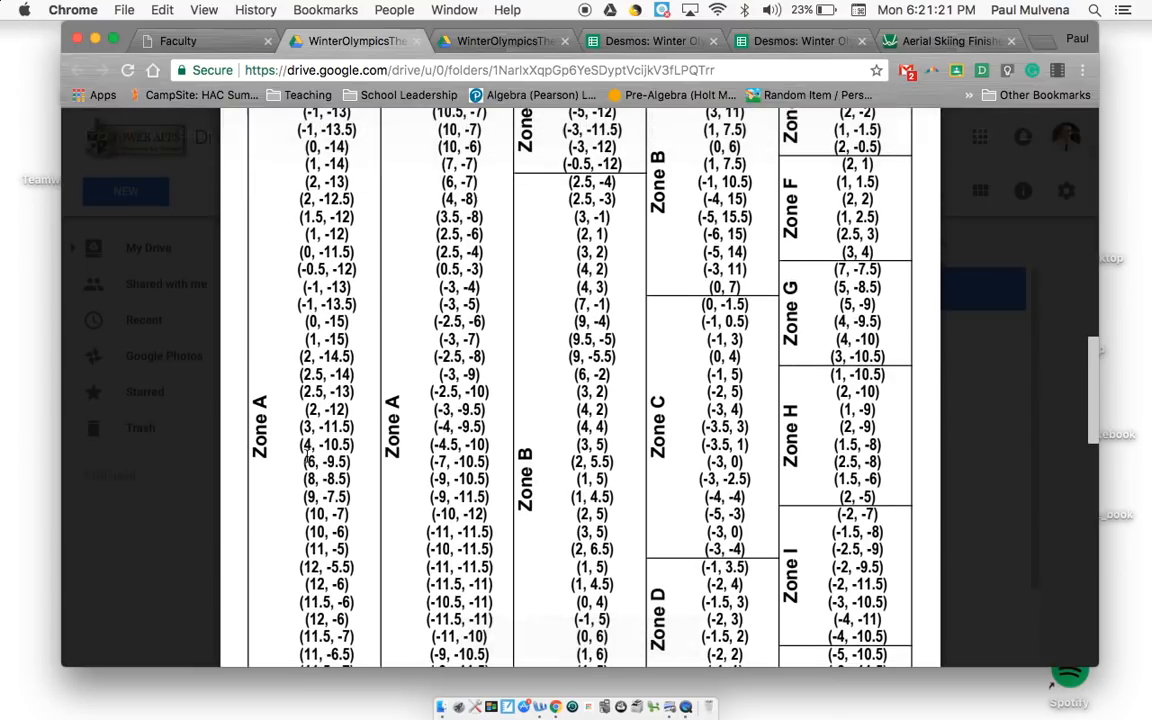
scroll(813, 605, "down", 3)
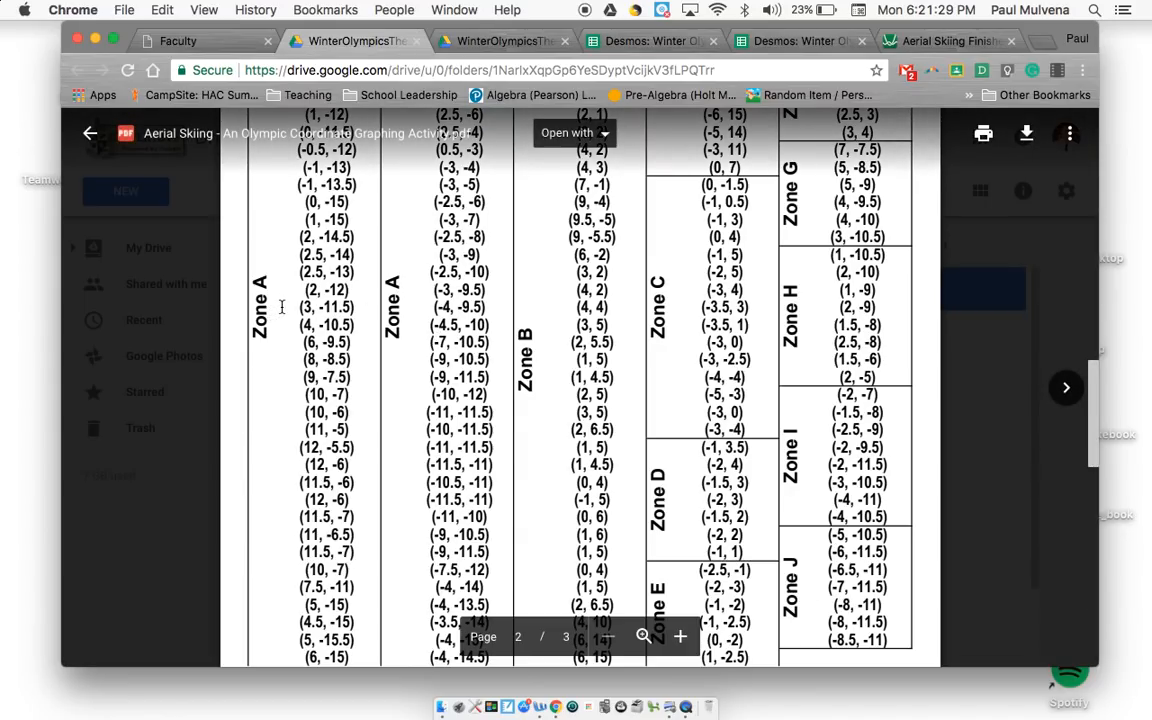
scroll(281, 307, "up", 3)
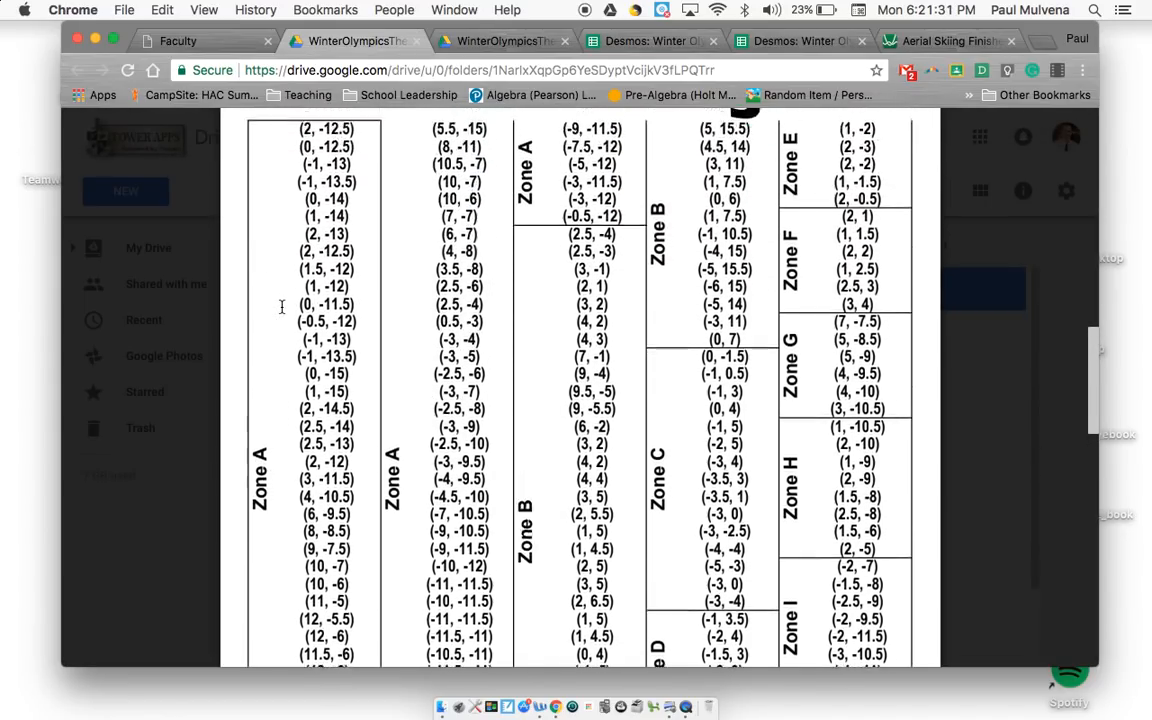
scroll(281, 307, "up", 10)
scroll(281, 307, "up", 5)
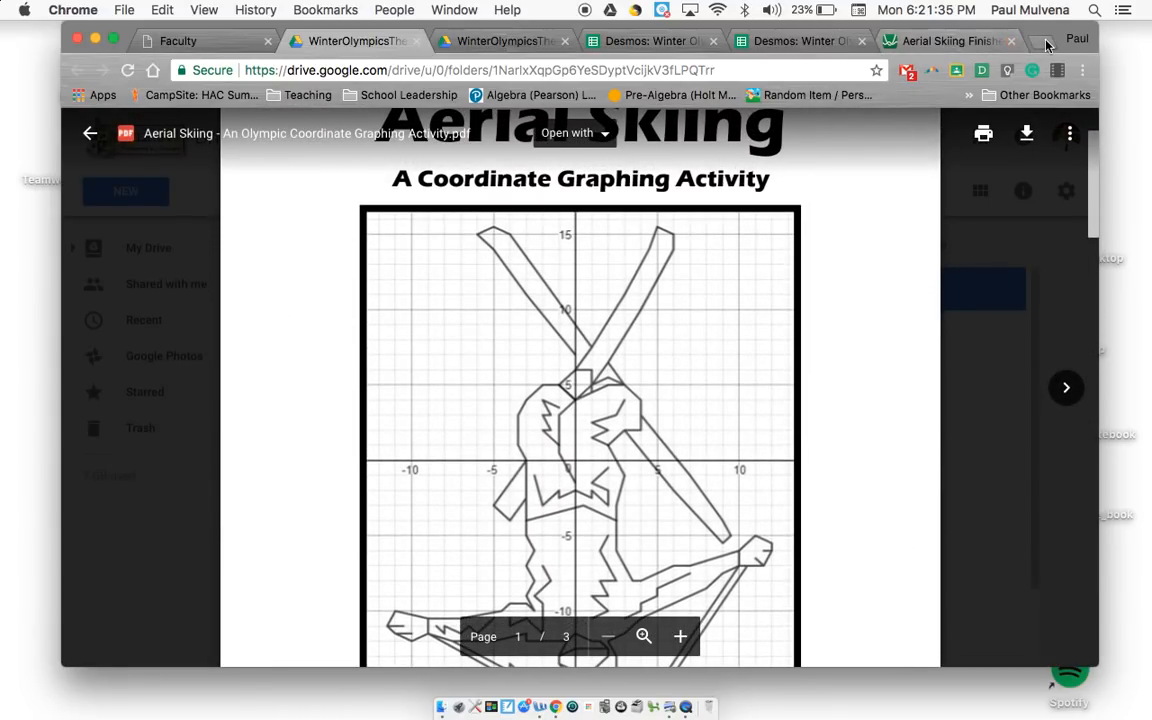
Step: Open desmos.com in a new browser tab and start a blank graph in the graphing calculator
left_click(1046, 44)
type("desmos.")
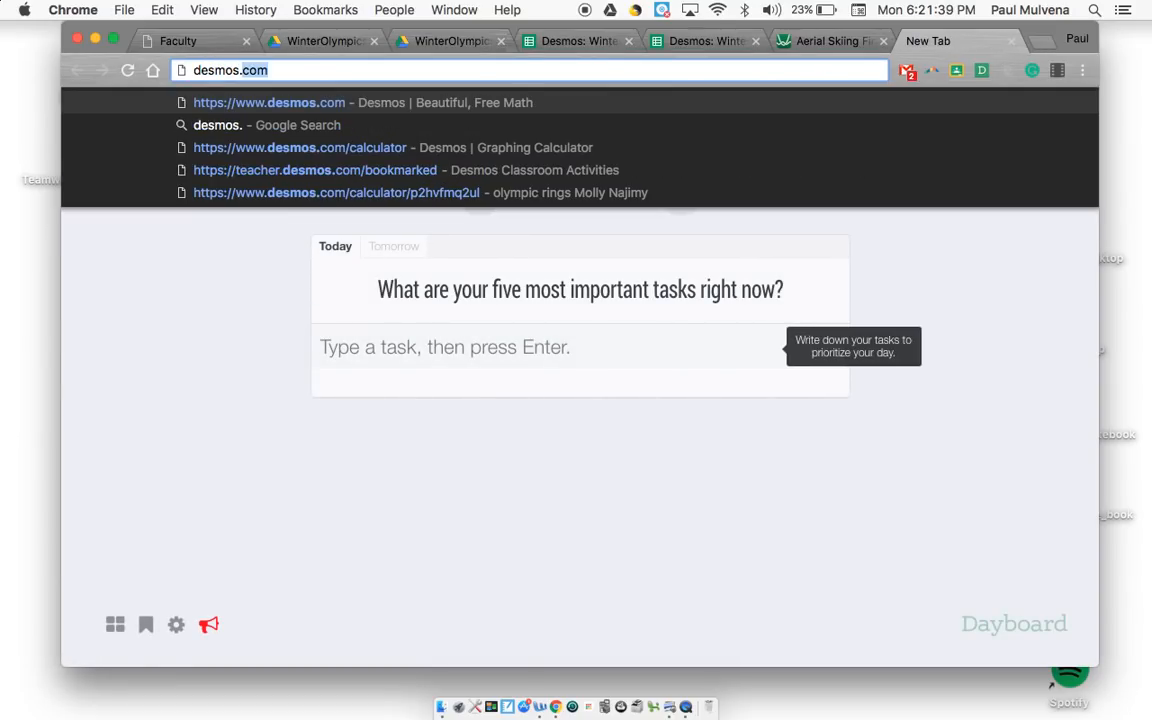
key("Return")
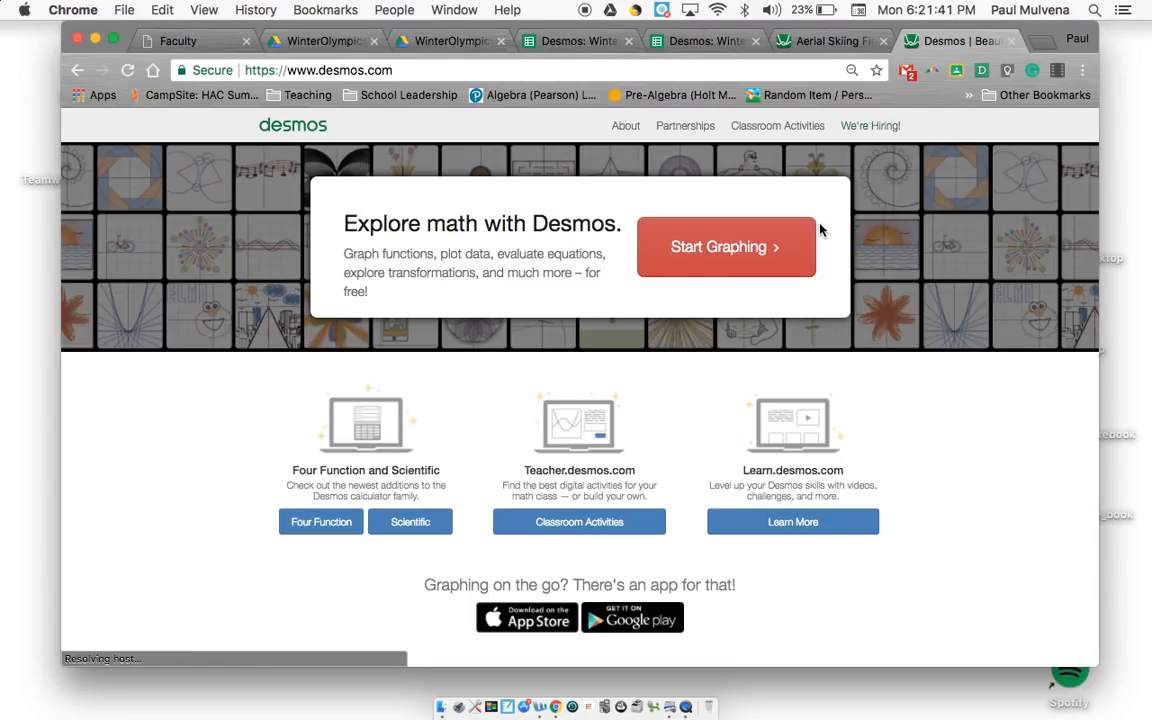
left_click(742, 249)
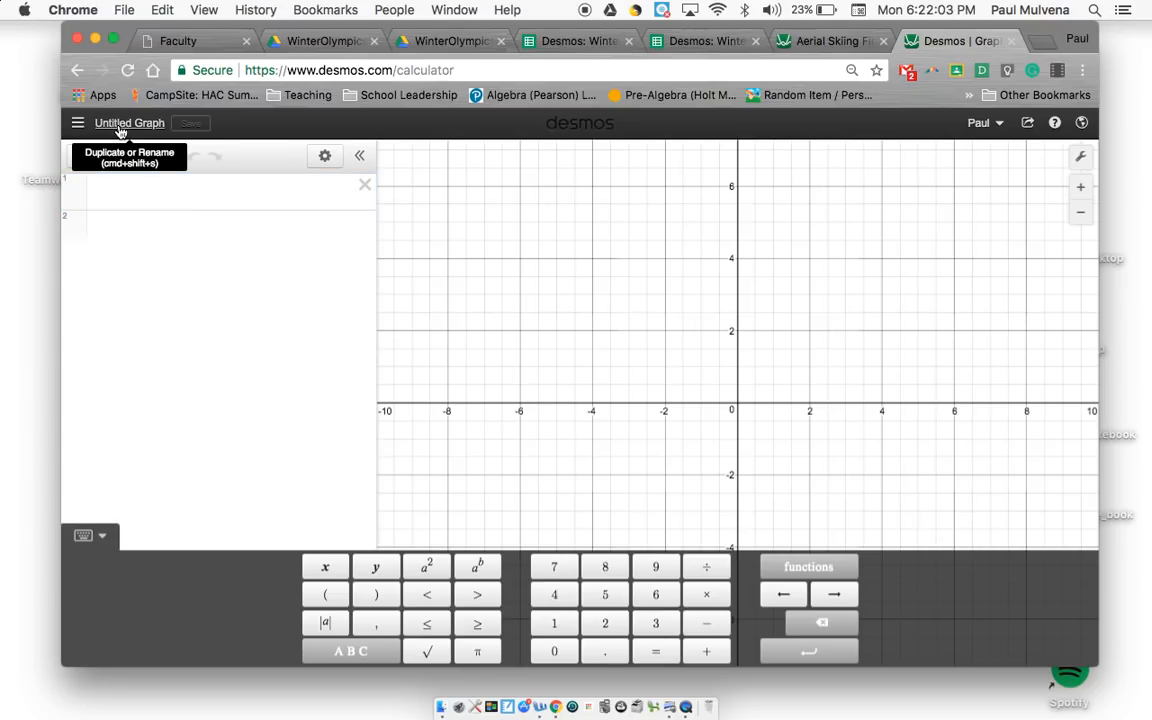
left_click(121, 128)
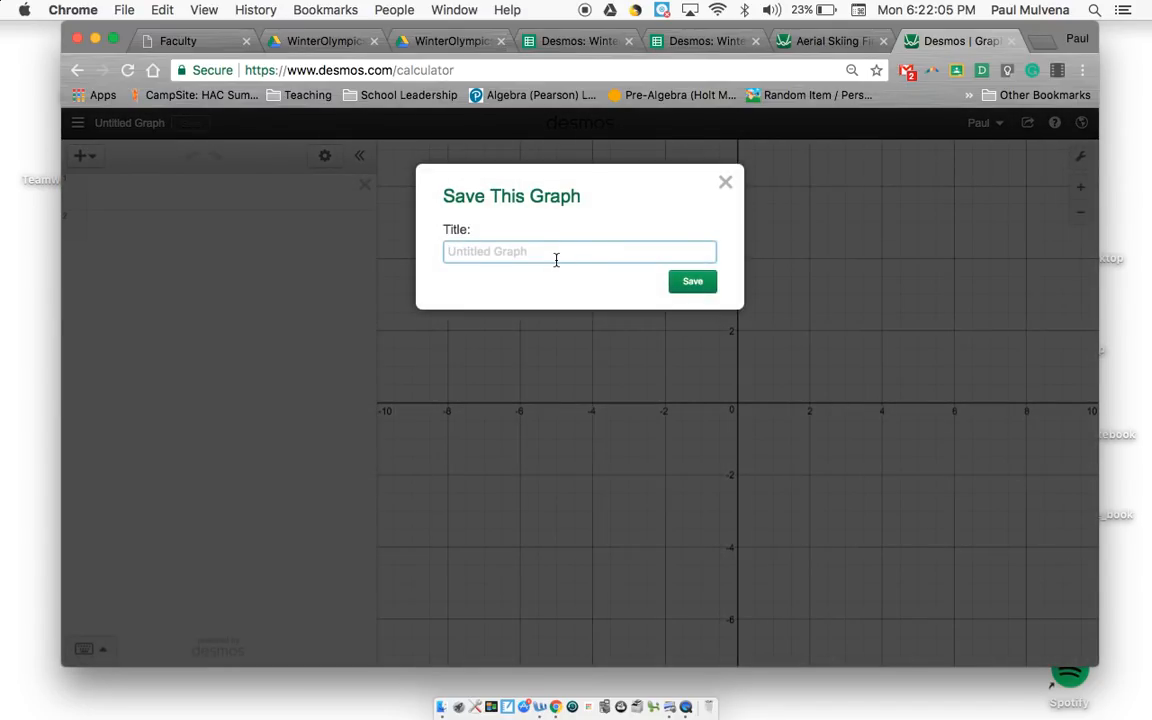
type("Aerial Skiing - Mulvena")
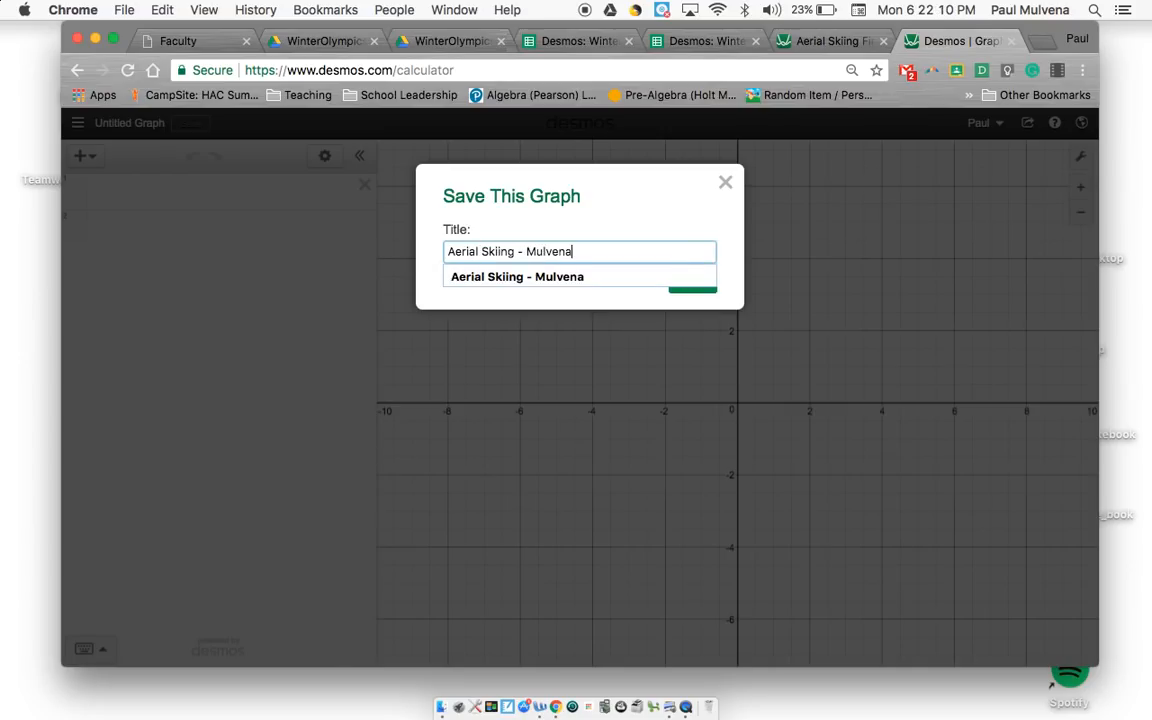
left_click(605, 317)
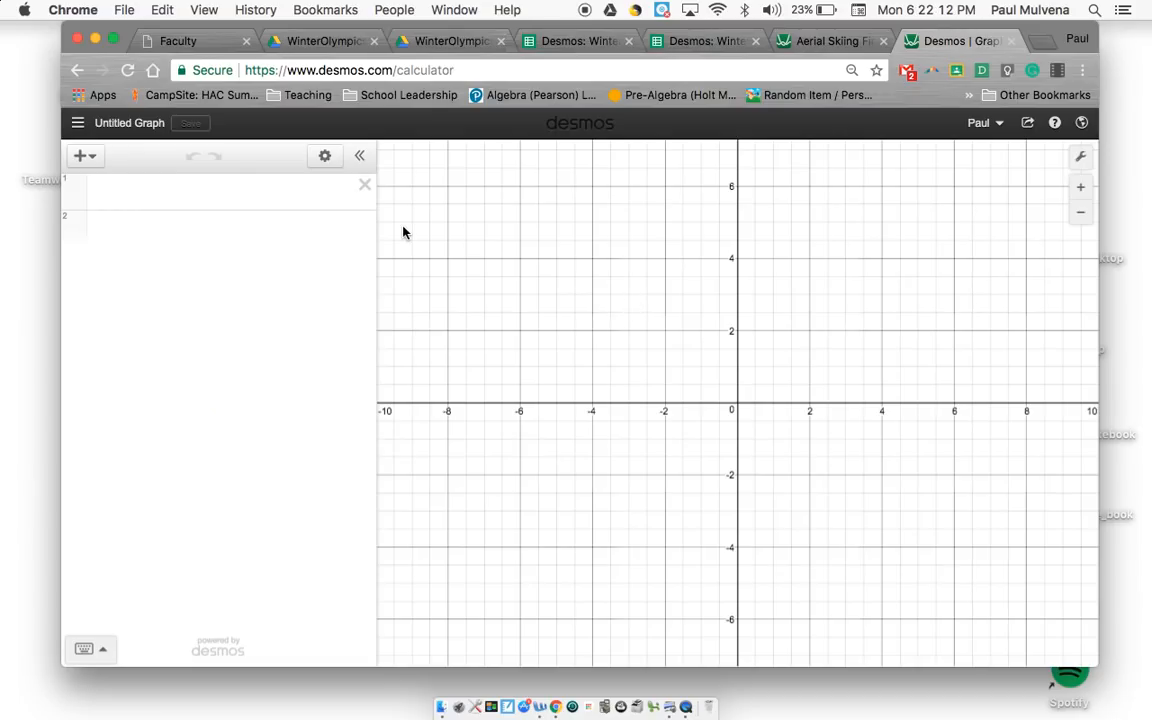
Step: Save the blank graph with the title "Aerial Skiing - " followed by the author's surname
left_click(145, 123)
type("Aerial Skiing - Mulvena")
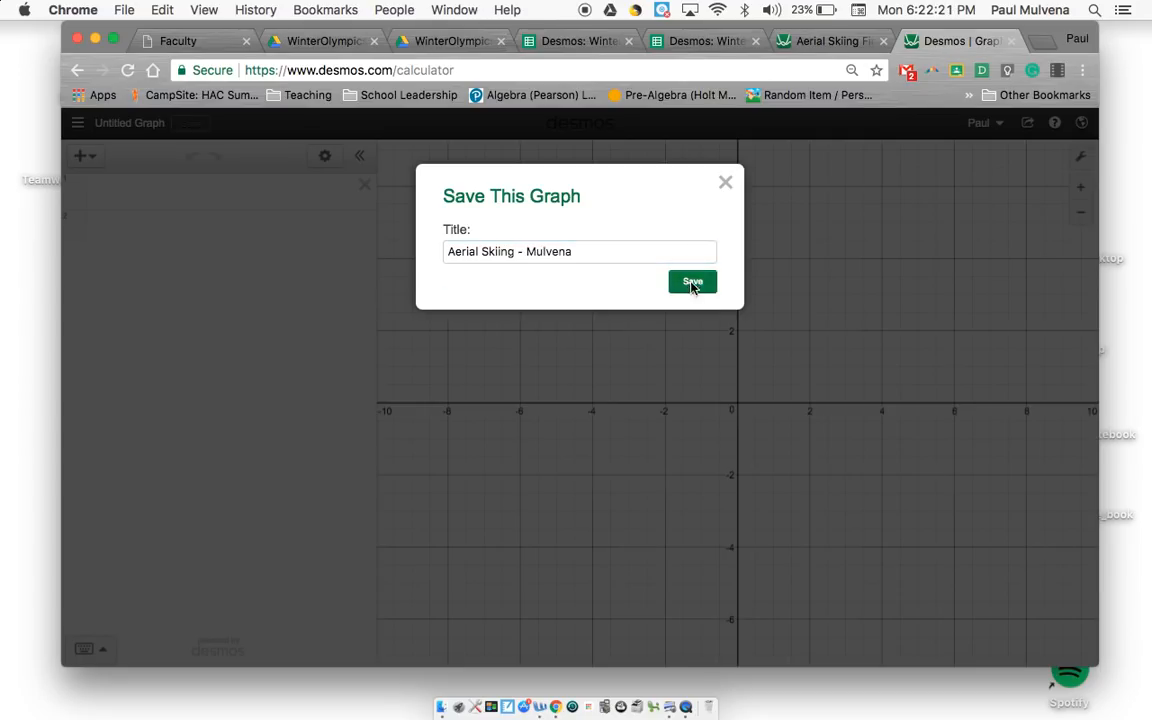
left_click(692, 284)
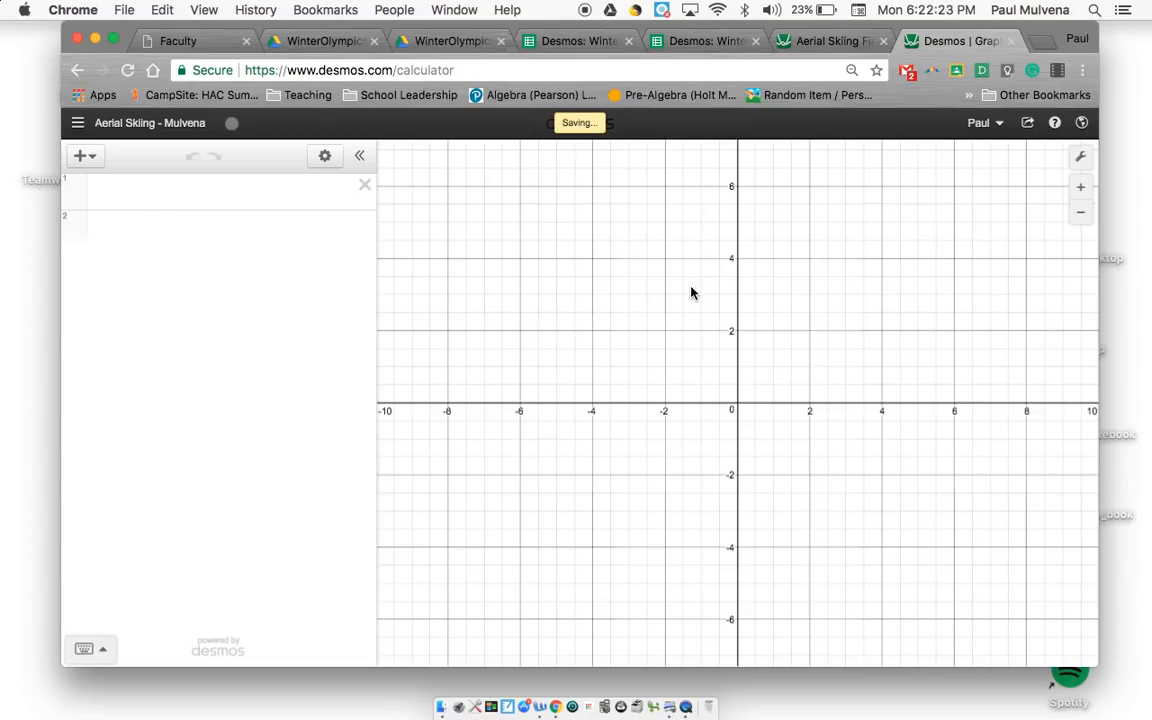
Step: Copy the saved graph's web address and switch to the Winter Olympics folder in Google Drive
left_click(517, 70)
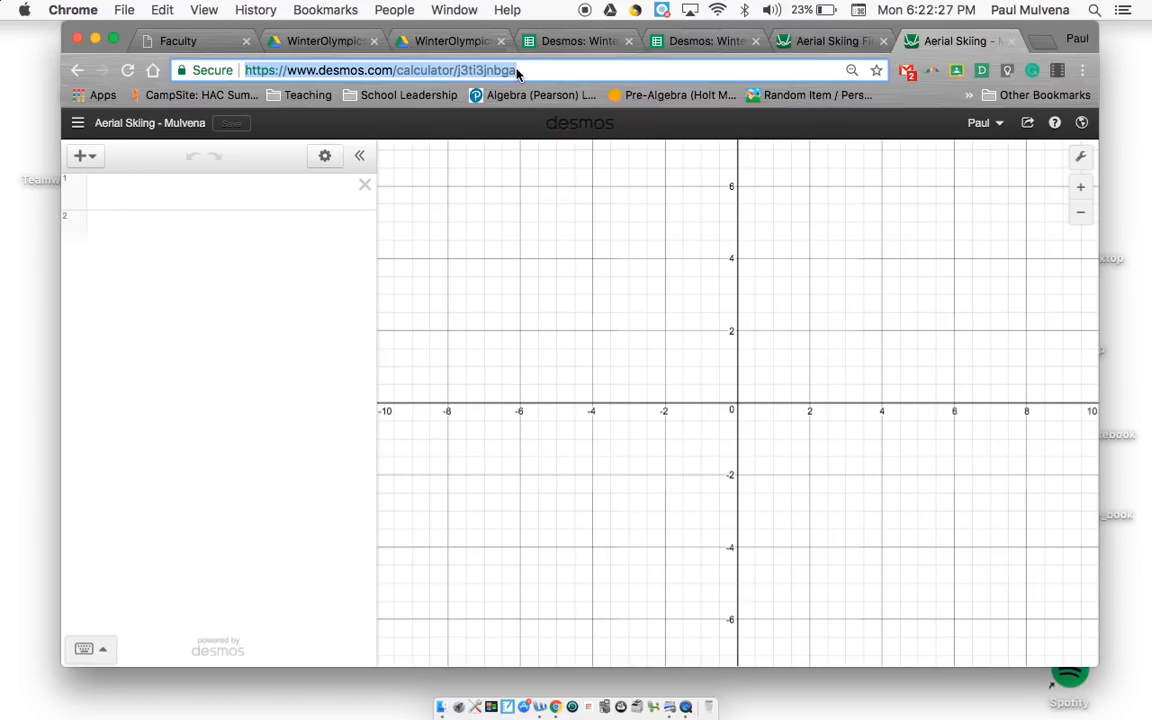
key("super+c")
left_click(445, 41)
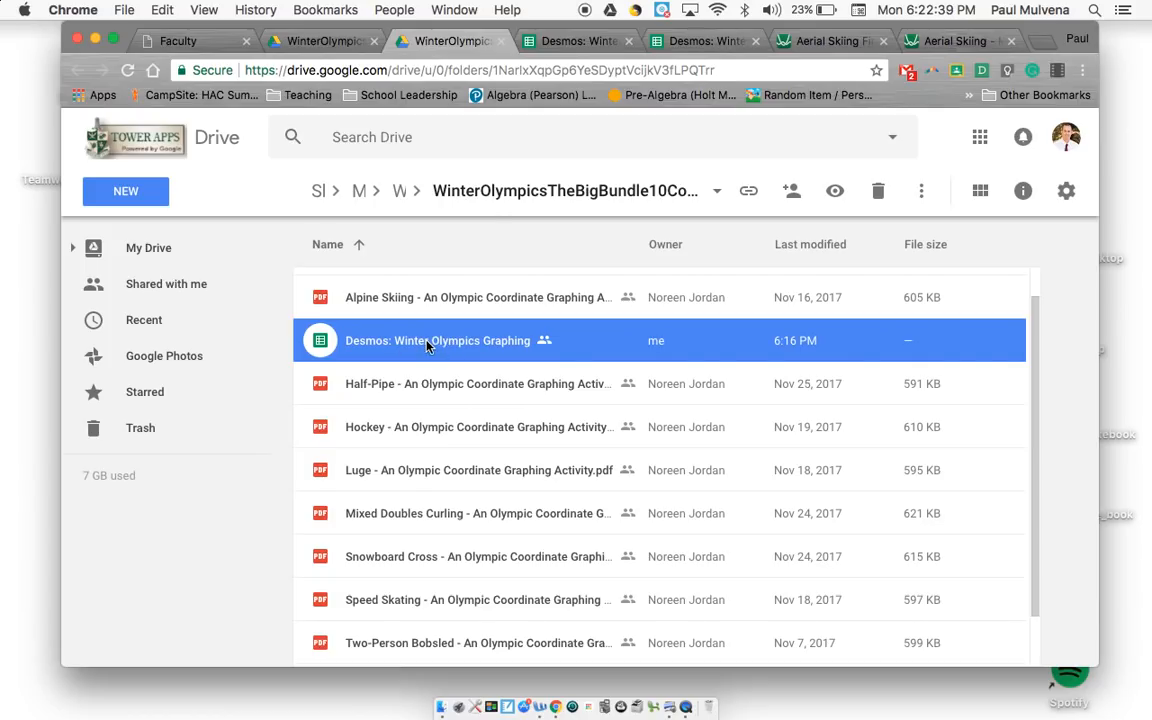
Step: In the Desmos: Winter Olympics Graphing spreadsheet, fill row 2 with the student's name, the design choice "Aerial Skiing" and the copied graph link
left_click(522, 39)
left_click(454, 290)
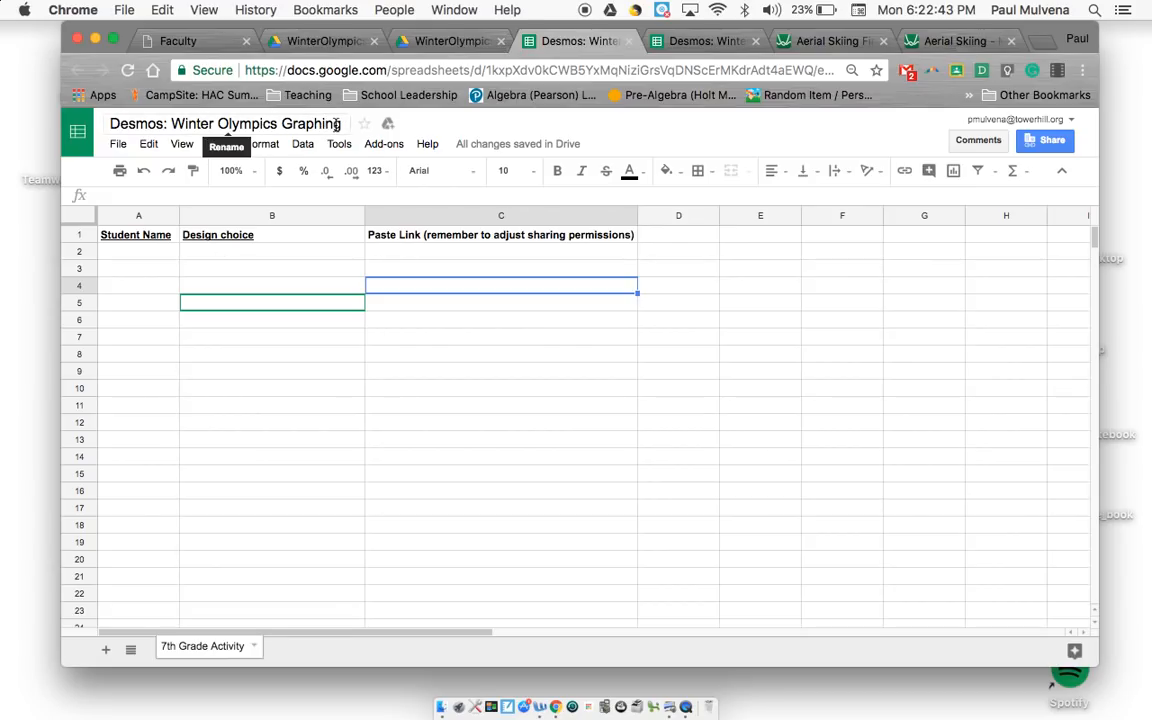
left_click(144, 258)
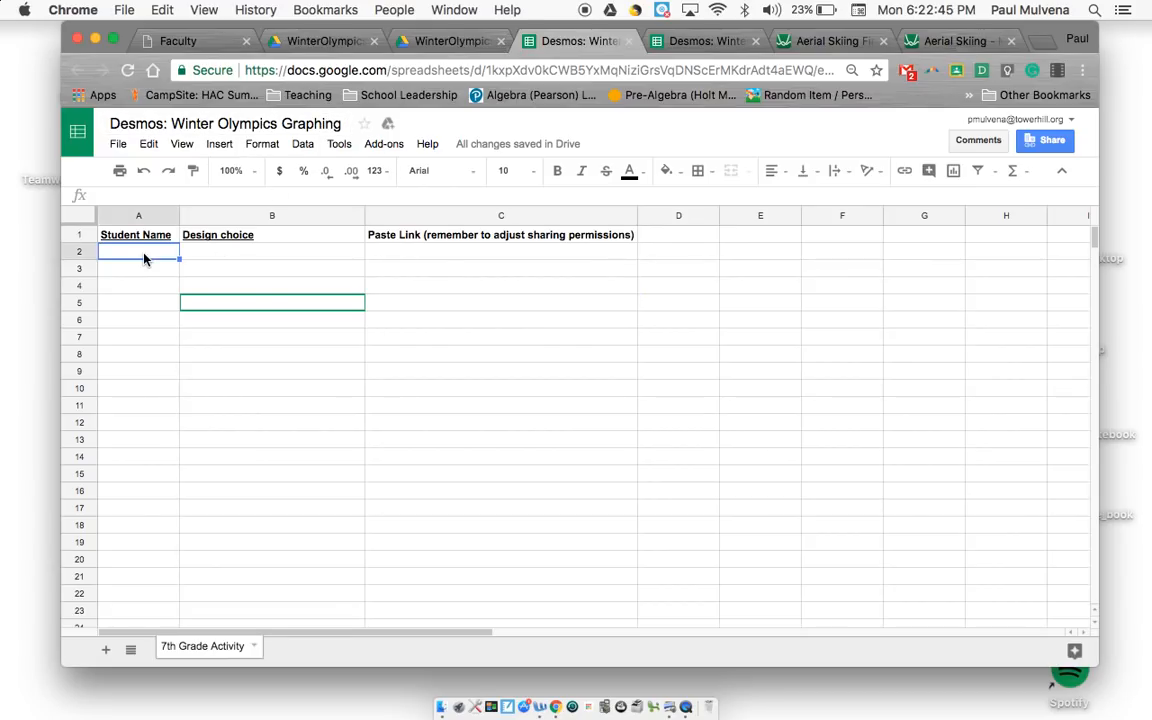
type("M.. Mulvena")
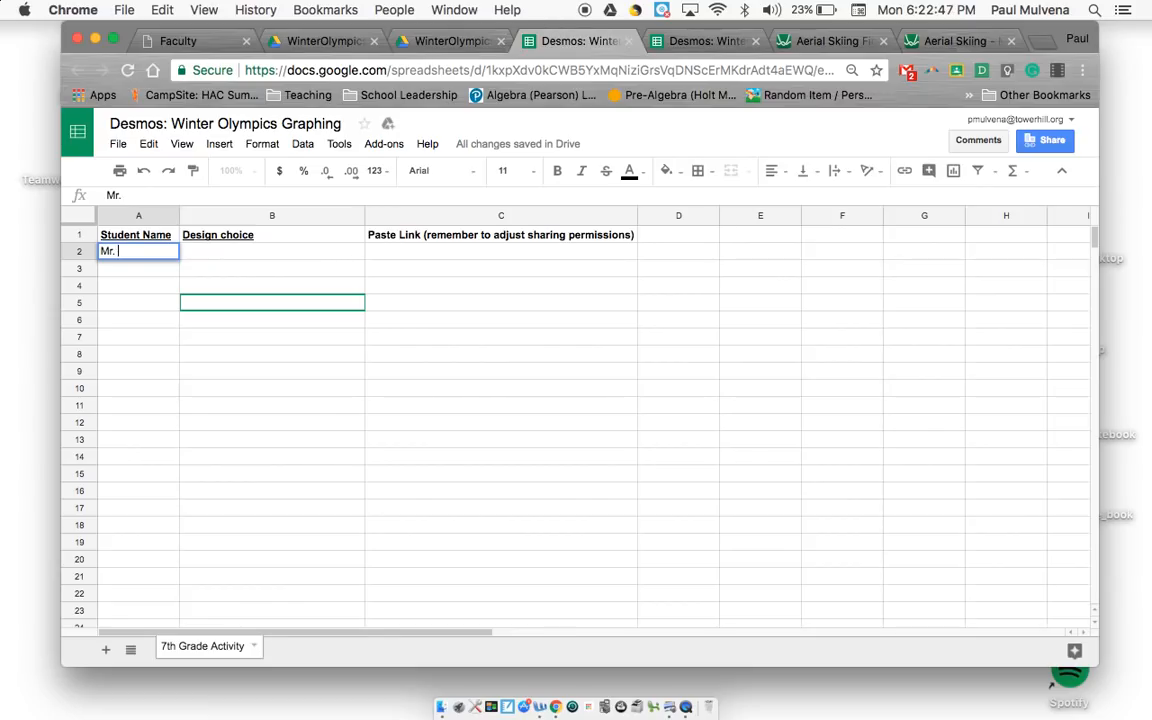
key("Tab")
type("Aerial Skiing")
key("Tab")
key("super+v")
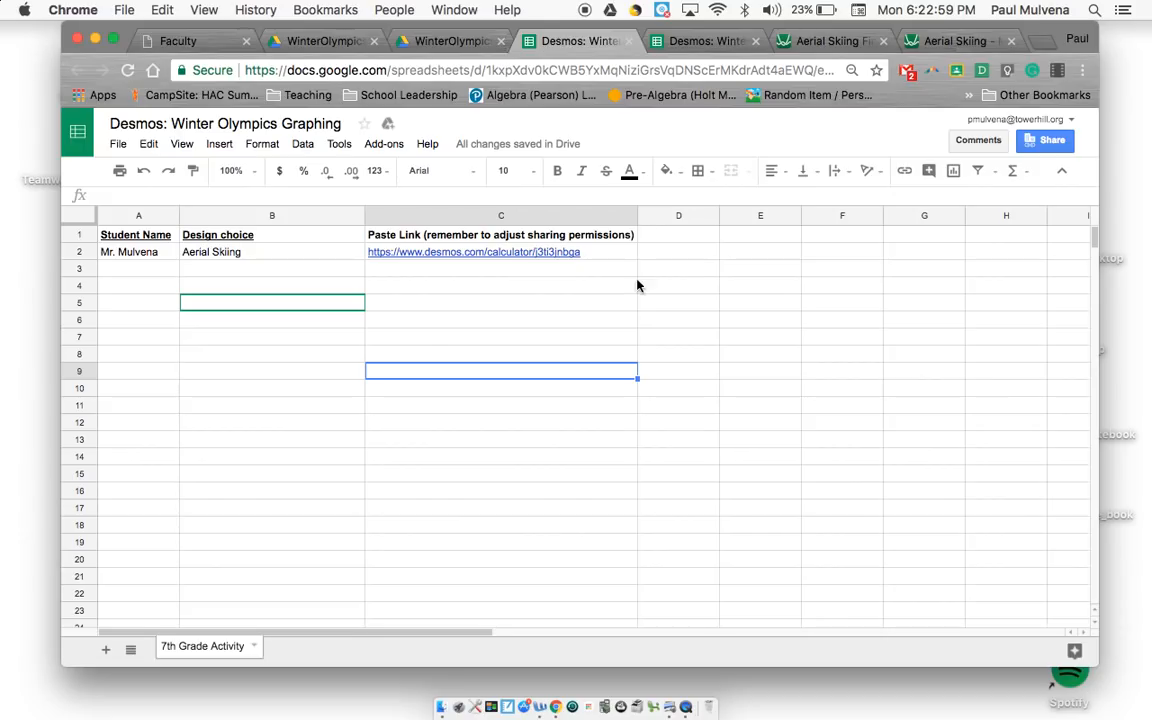
Step: Bring up the coordinate list on page 2 of the Aerial Skiing PDF and detach it into its own browser window
left_click(929, 41)
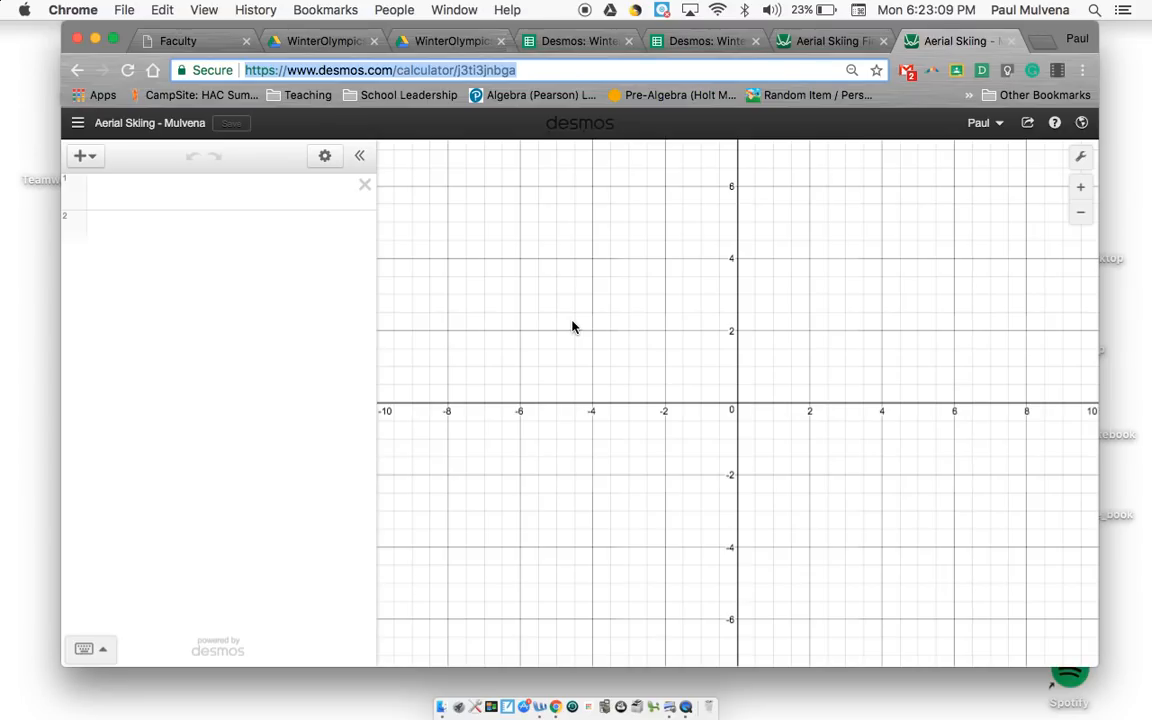
left_click(330, 41)
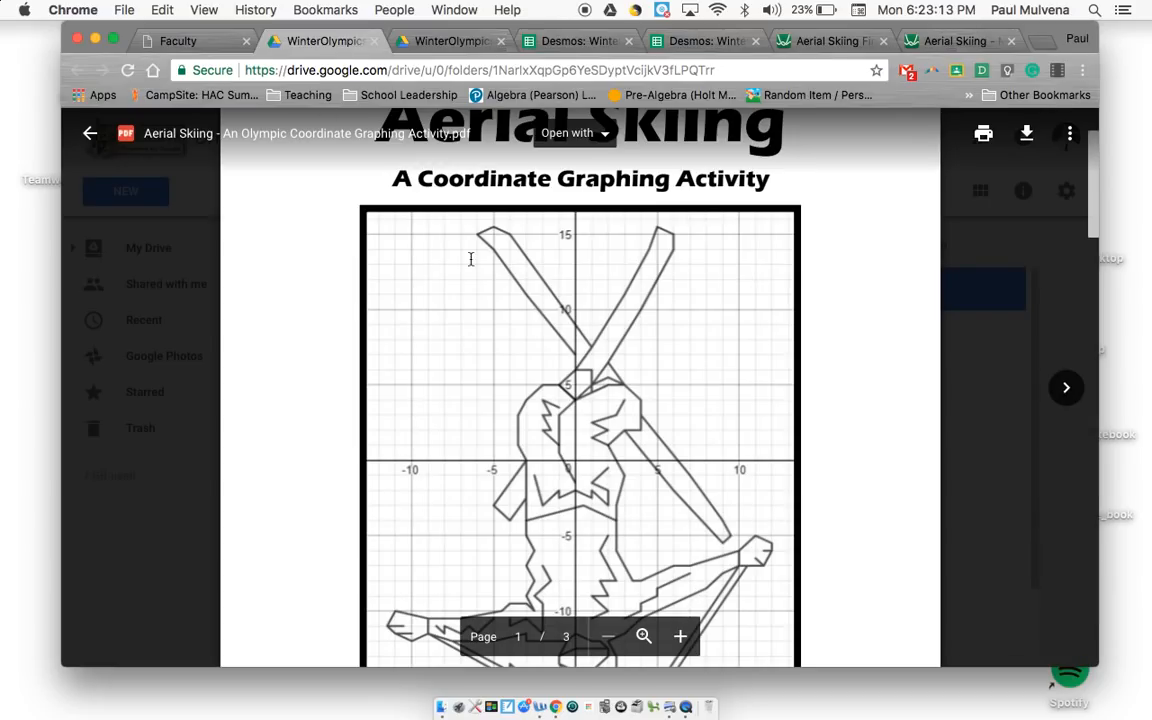
scroll(452, 256, "down", 5)
scroll(452, 256, "down", 10)
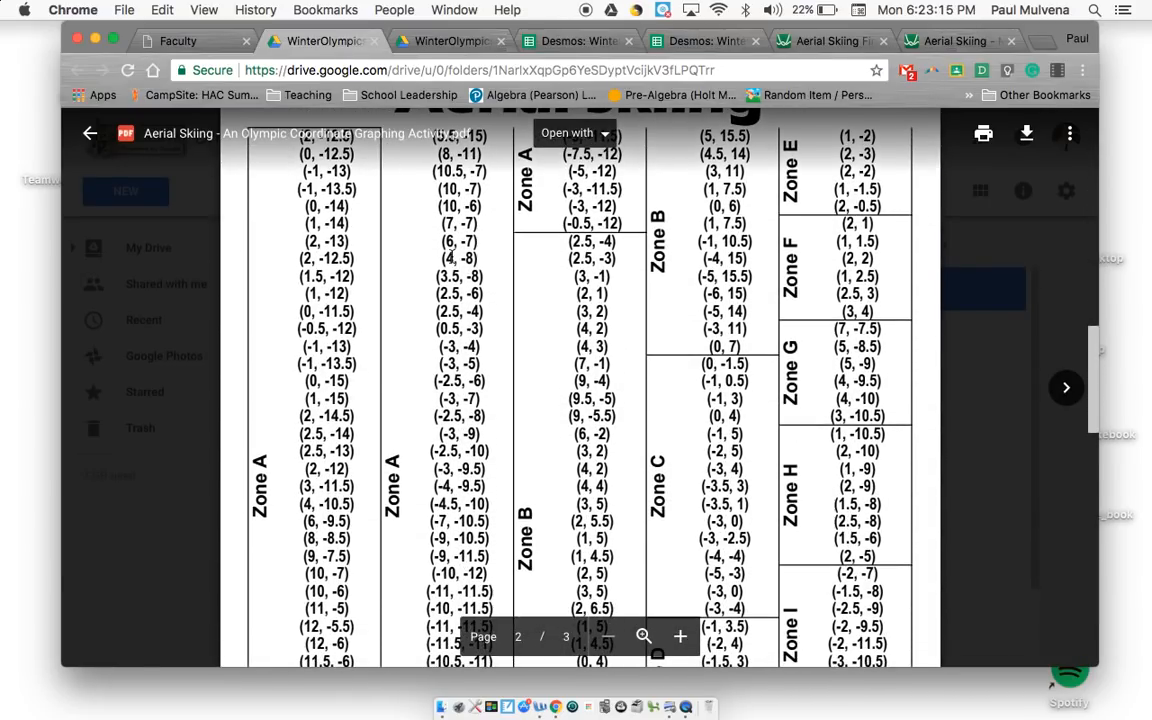
left_click_drag(303, 41, 446, 78)
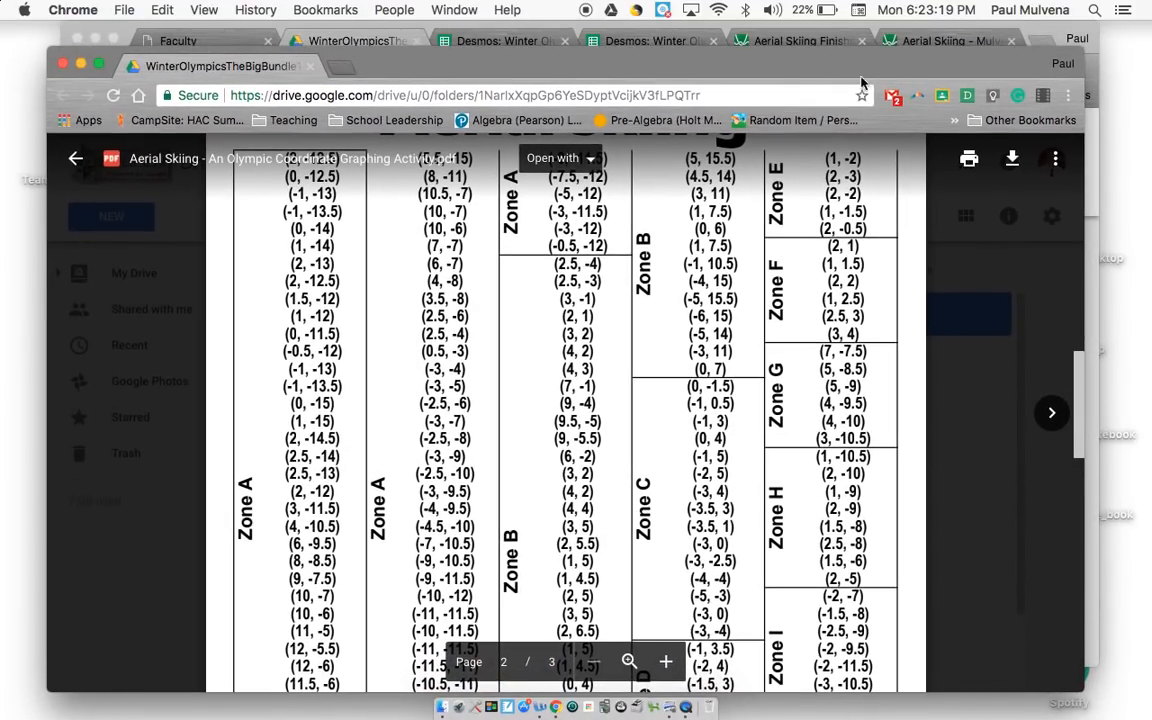
Step: Arrange the PDF window and the Desmos graph window side by side in full-screen split view
left_click(928, 41)
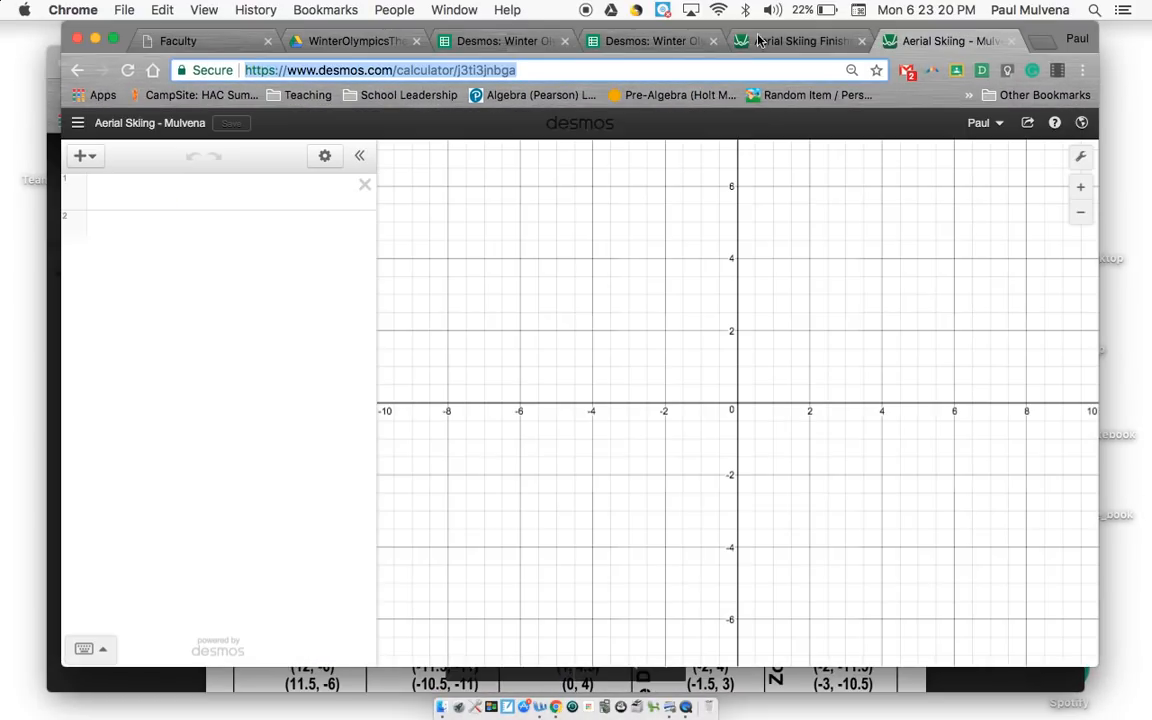
left_click(53, 225)
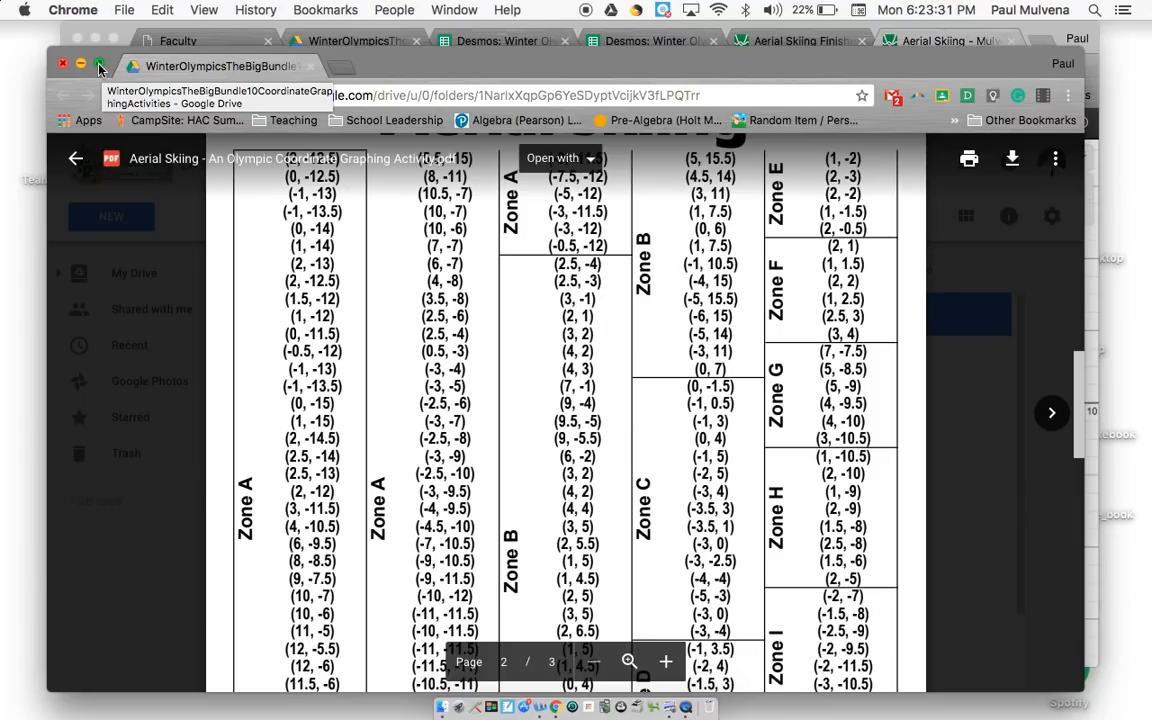
left_click_drag(100, 68, 151, 104)
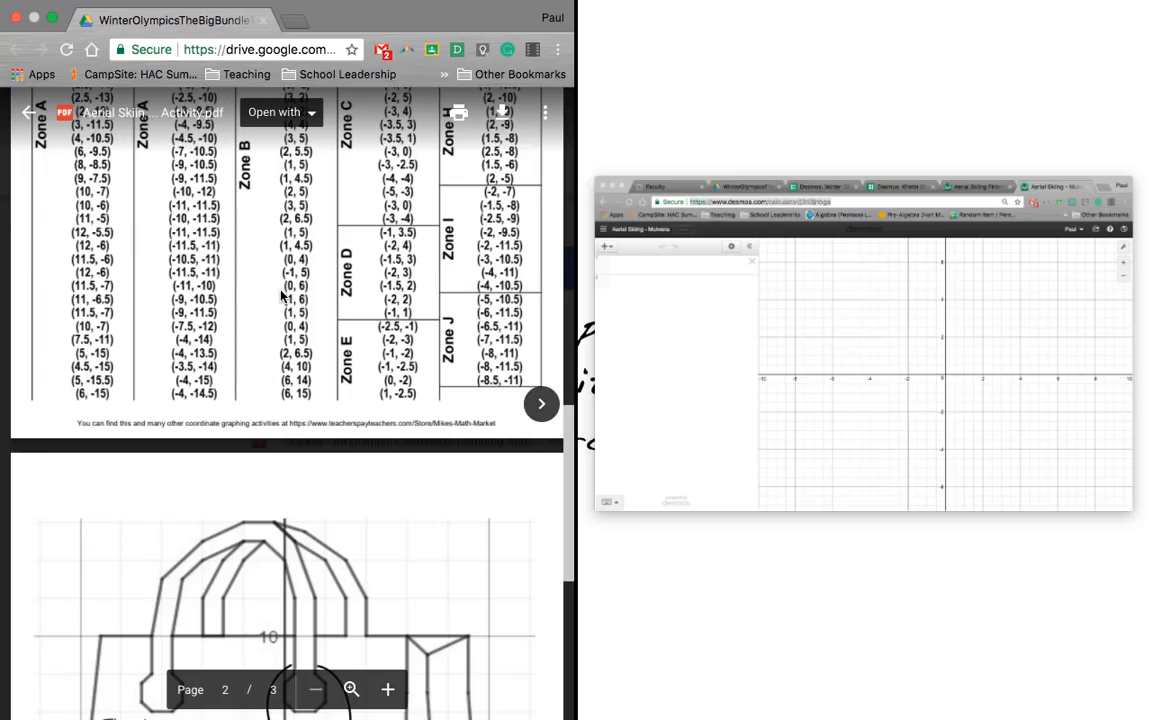
left_click(813, 323)
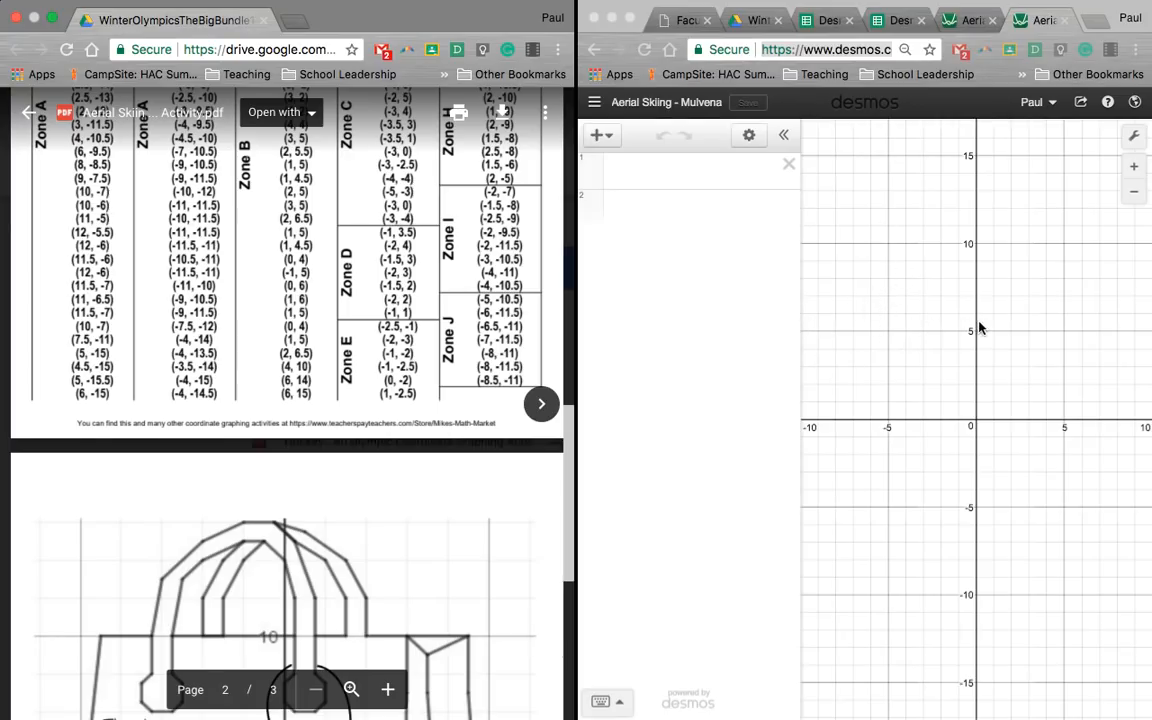
Step: Zoom and pan the graph so its x-axis spans about -15 to 15 around the origin
left_click(1047, 311)
left_click_drag(1006, 311, 1003, 311)
scroll(1003, 311, "down", 5)
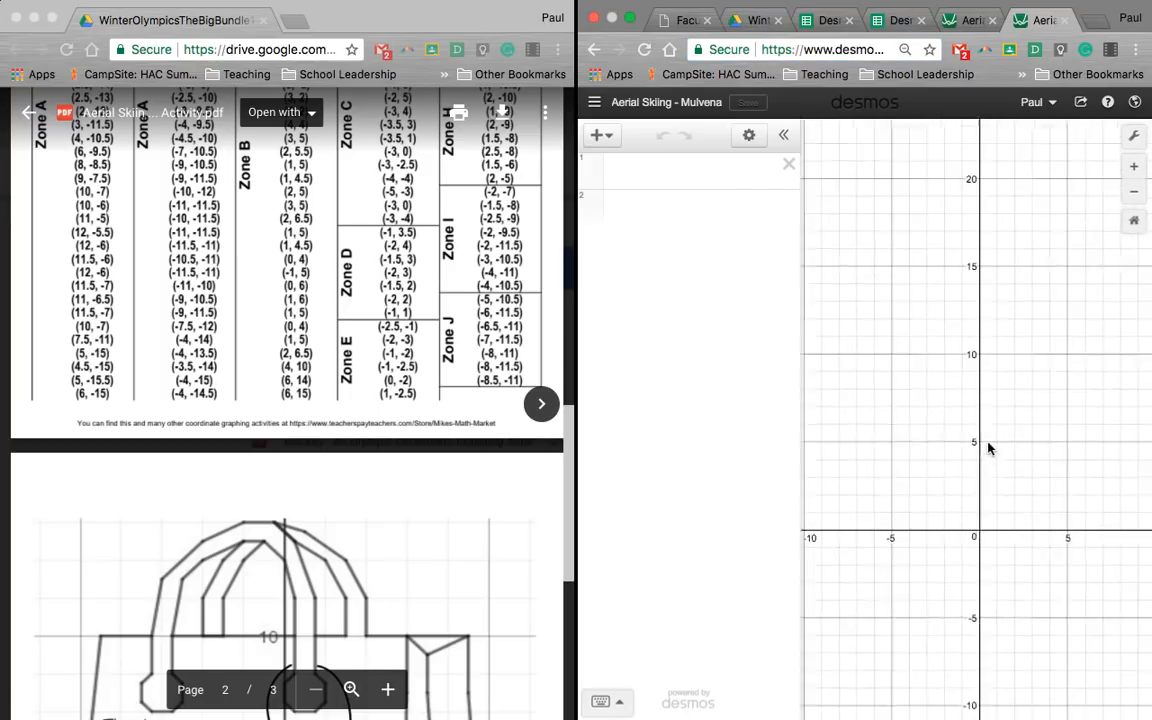
scroll(1008, 365, "up", 7)
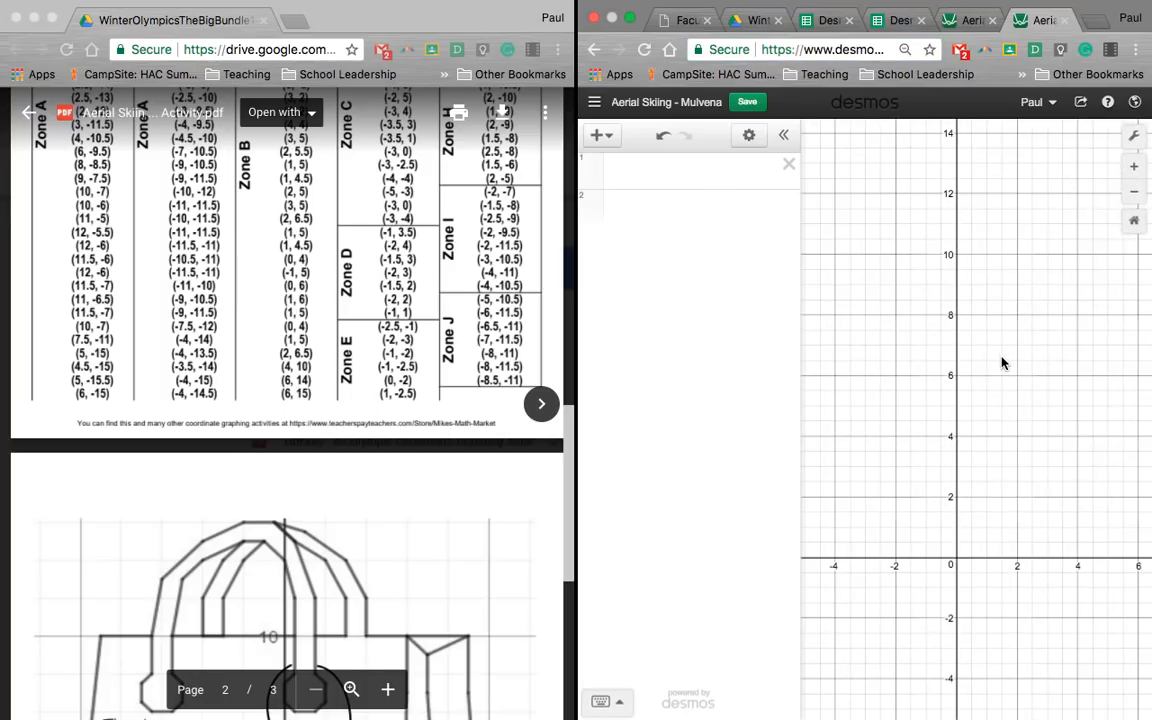
scroll(1003, 360, "down", 4)
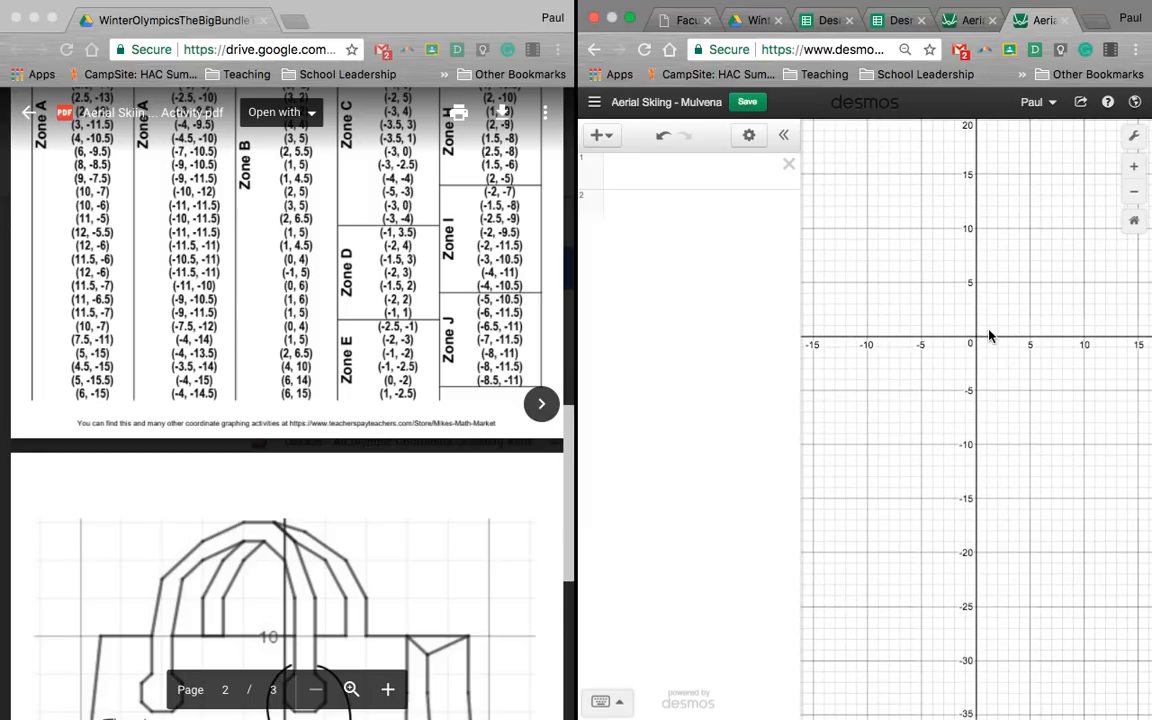
left_click_drag(989, 336, 989, 346)
Step: Try smaller and larger browser zoom levels on the Desmos page, and restore its original page size
key("super+minus")
key("super+minus")
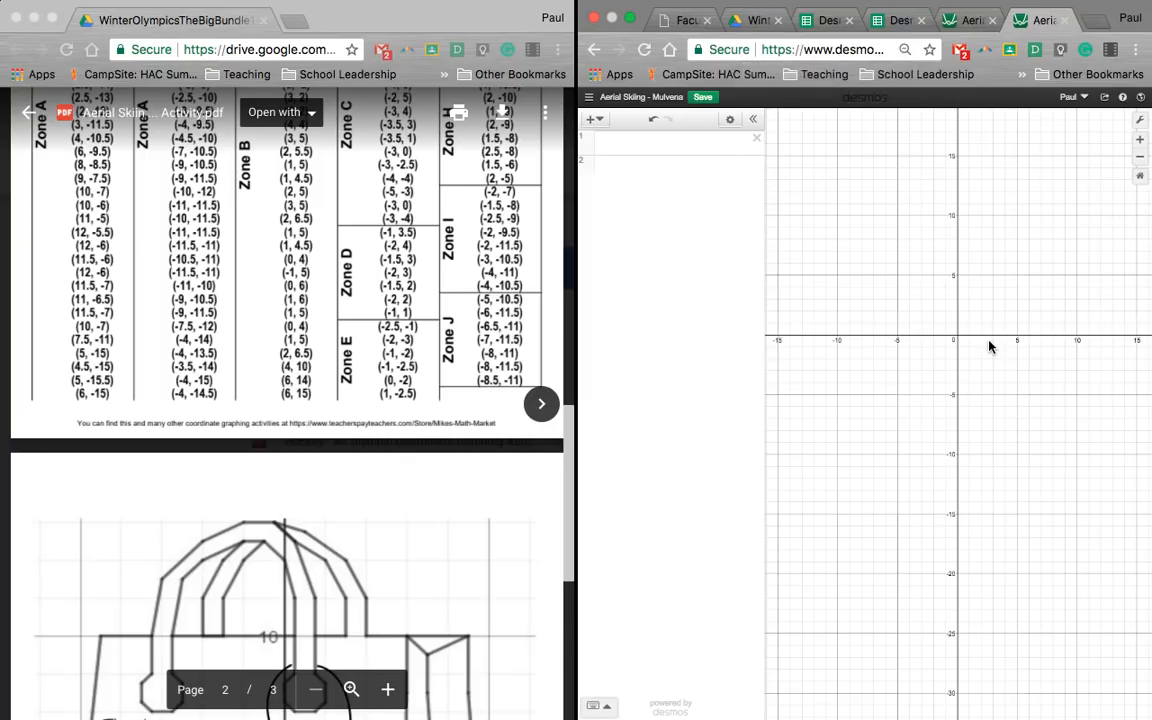
key("super+plus")
key("super+plus")
key("super+plus")
key("super+plus")
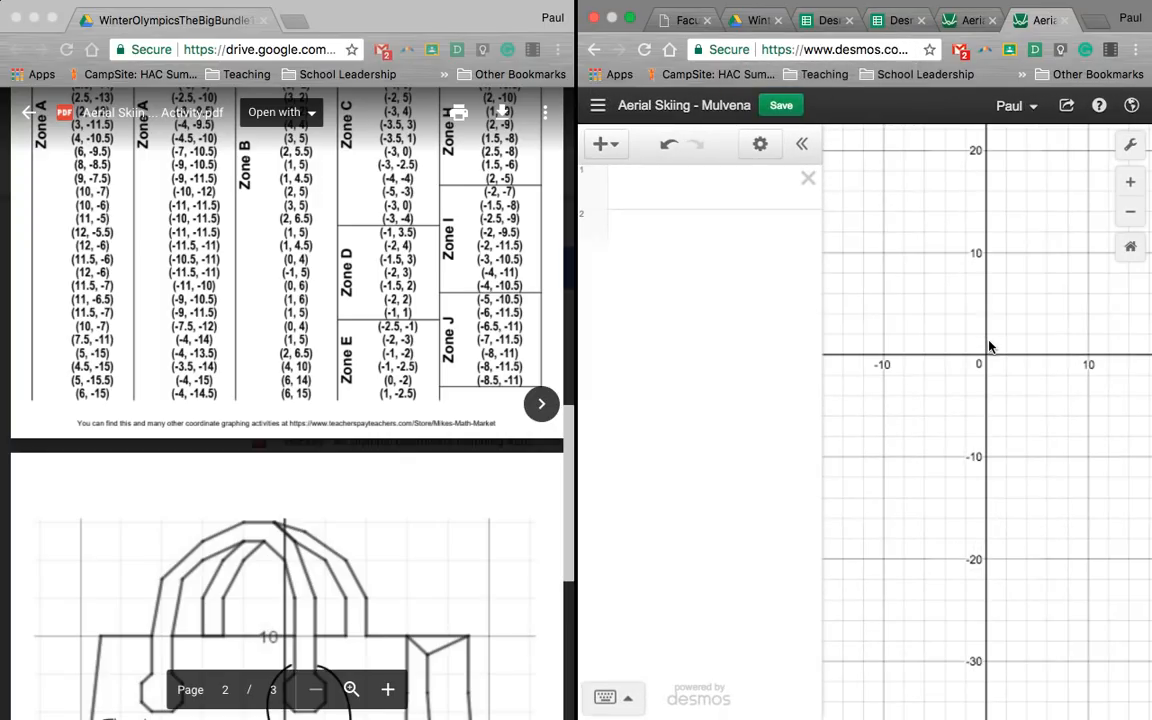
key("super+plus")
left_click_drag(1003, 321, 1027, 361)
key("super+minus")
key("super+minus")
key("super+minus")
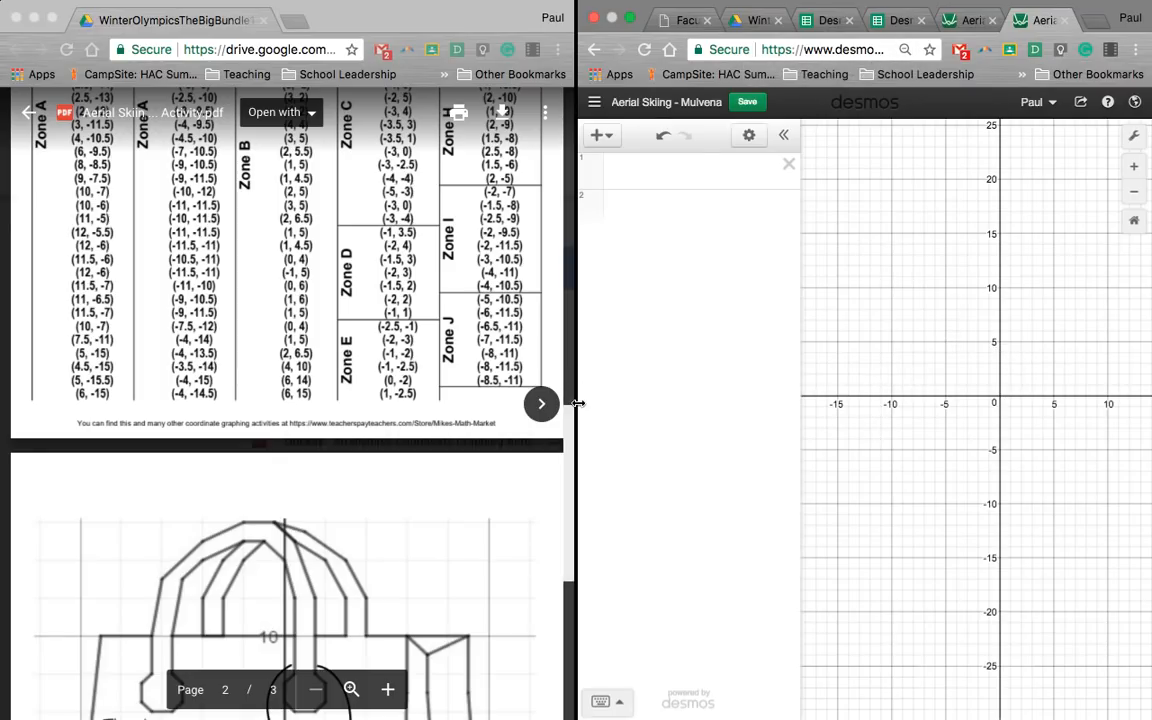
Step: Widen the Desmos side of the split view and bring the PDF's full zone coordinate list into view
left_click_drag(578, 403, 516, 404)
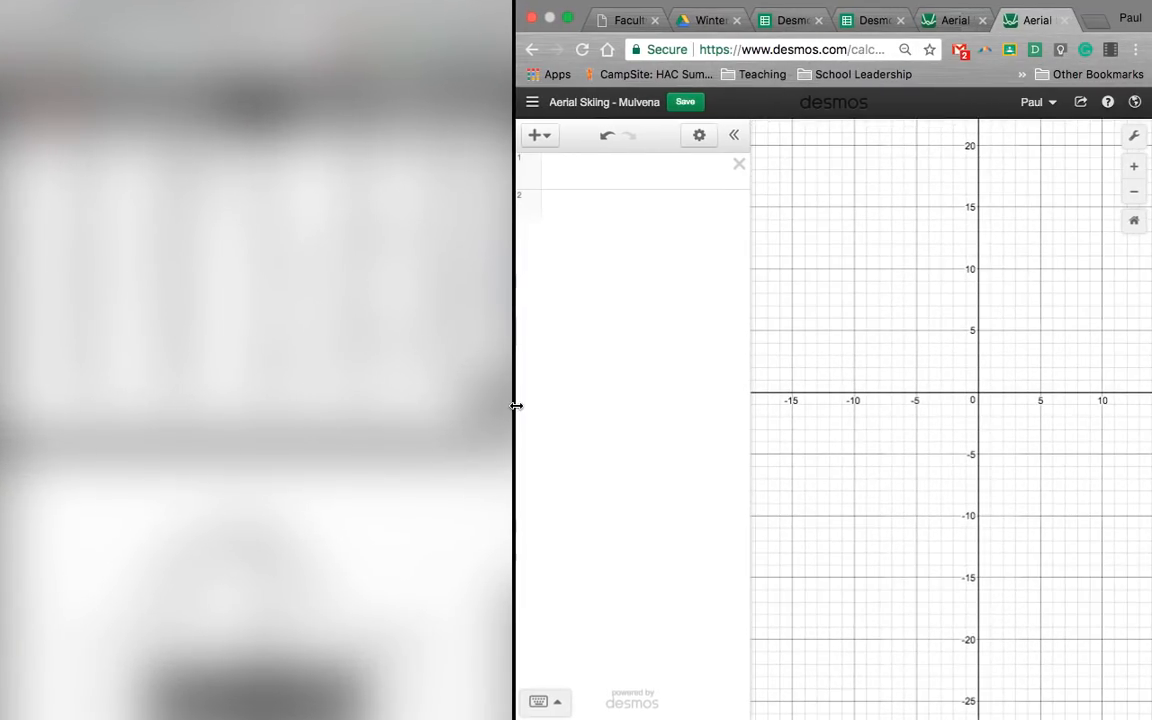
scroll(335, 315, "up", 5)
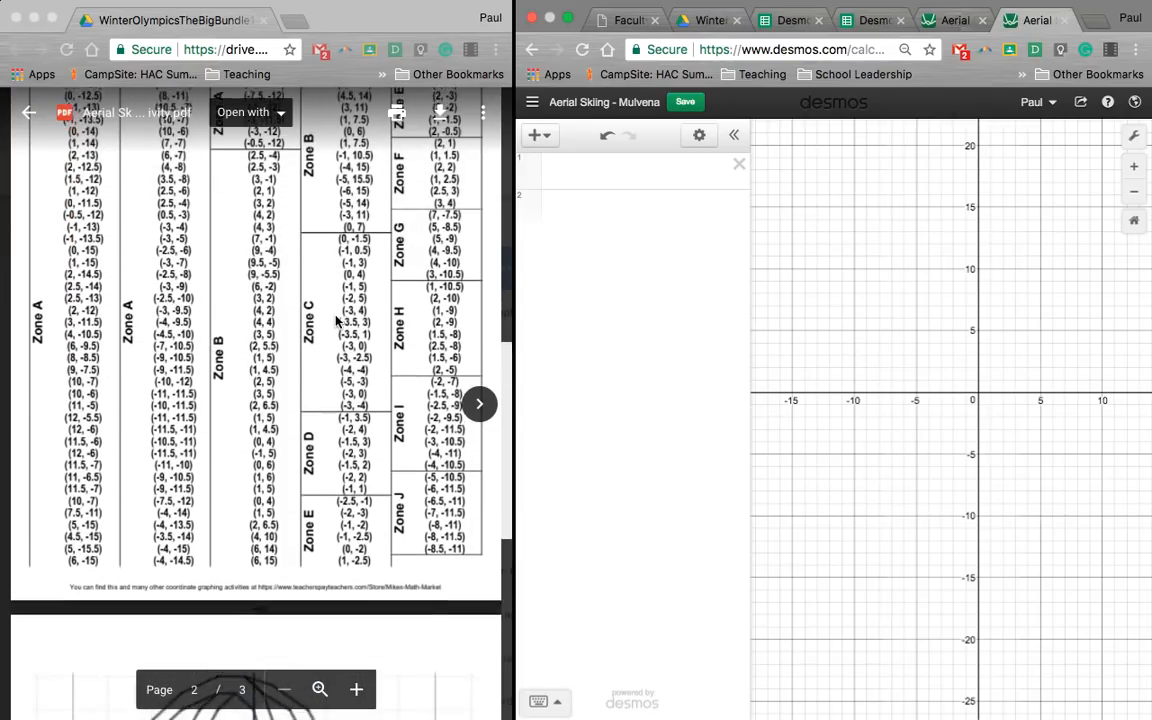
scroll(338, 320, "up", 1)
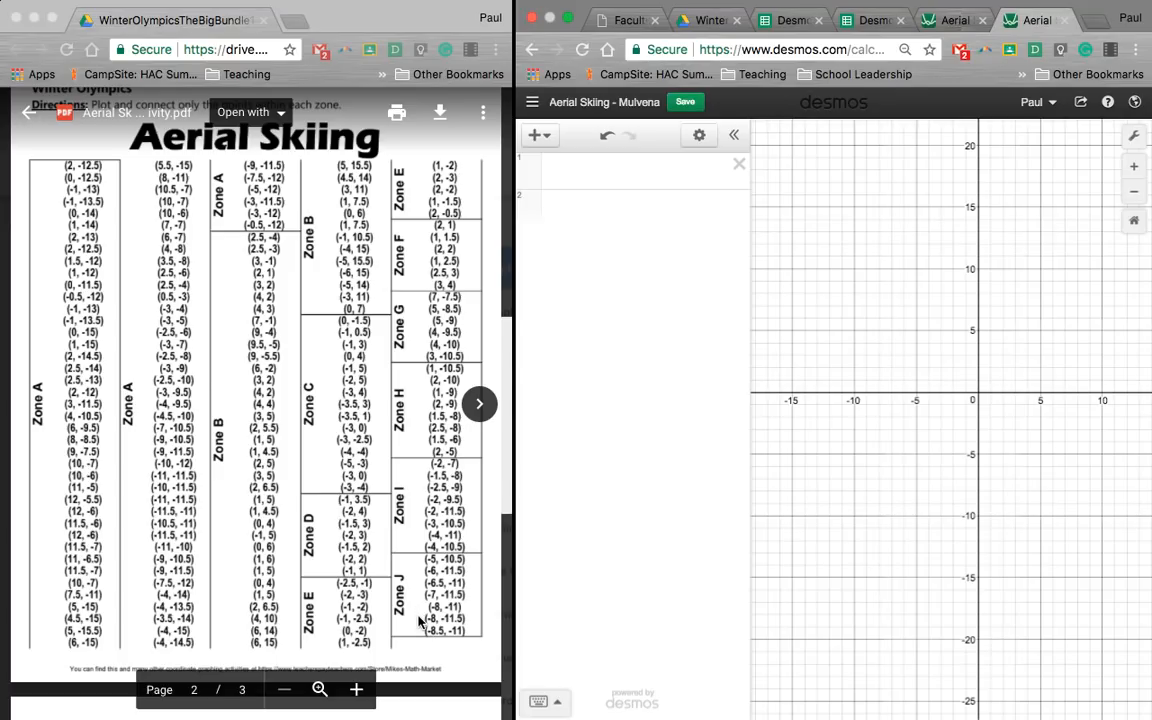
Step: Add a table to the graph and set the style of its y₁ column to connected line segments
left_click(538, 134)
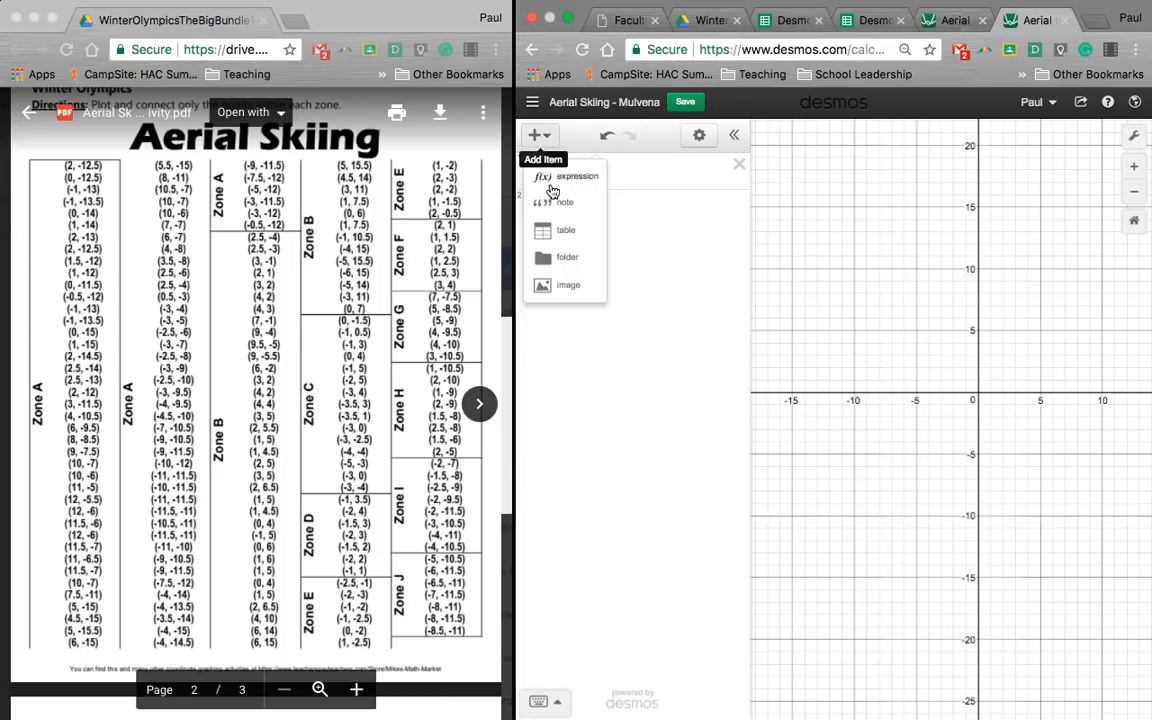
left_click(564, 233)
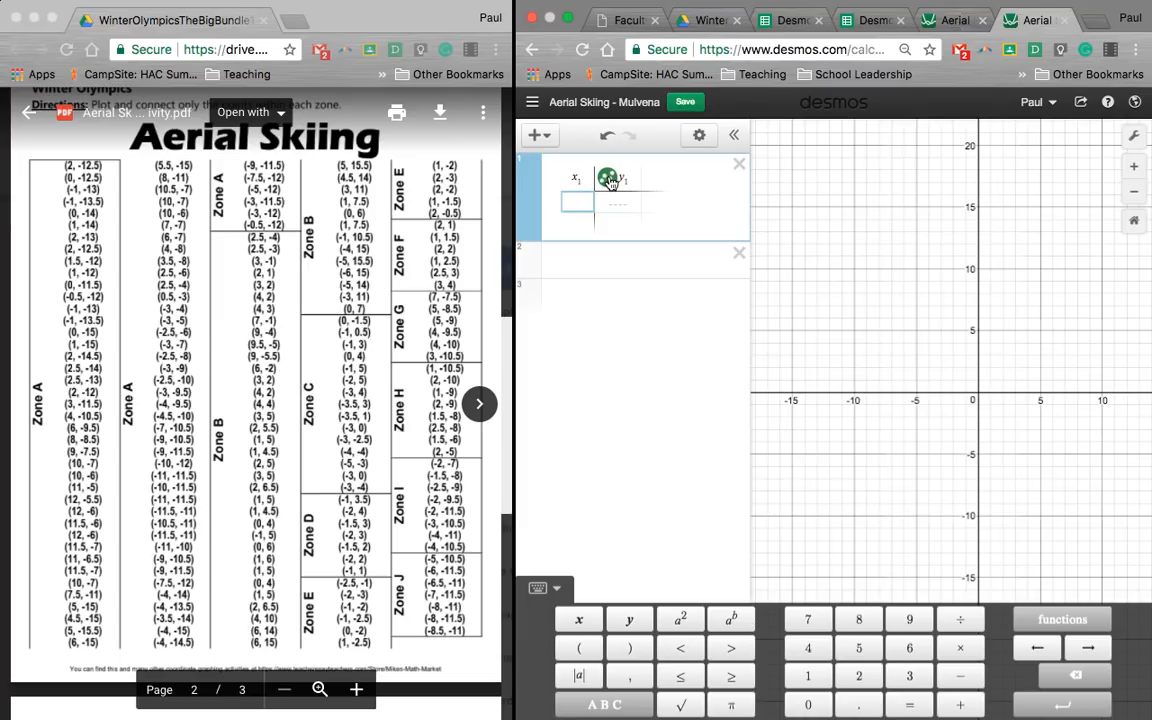
right_click(610, 181)
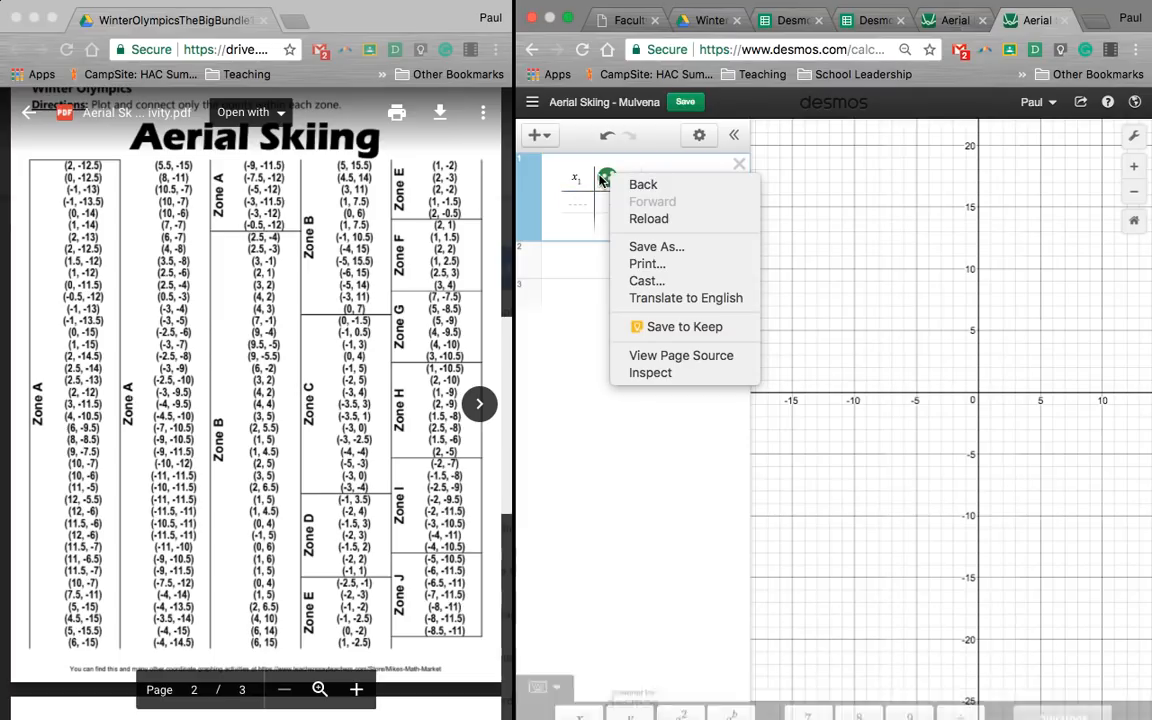
key("Escape")
left_click(606, 183)
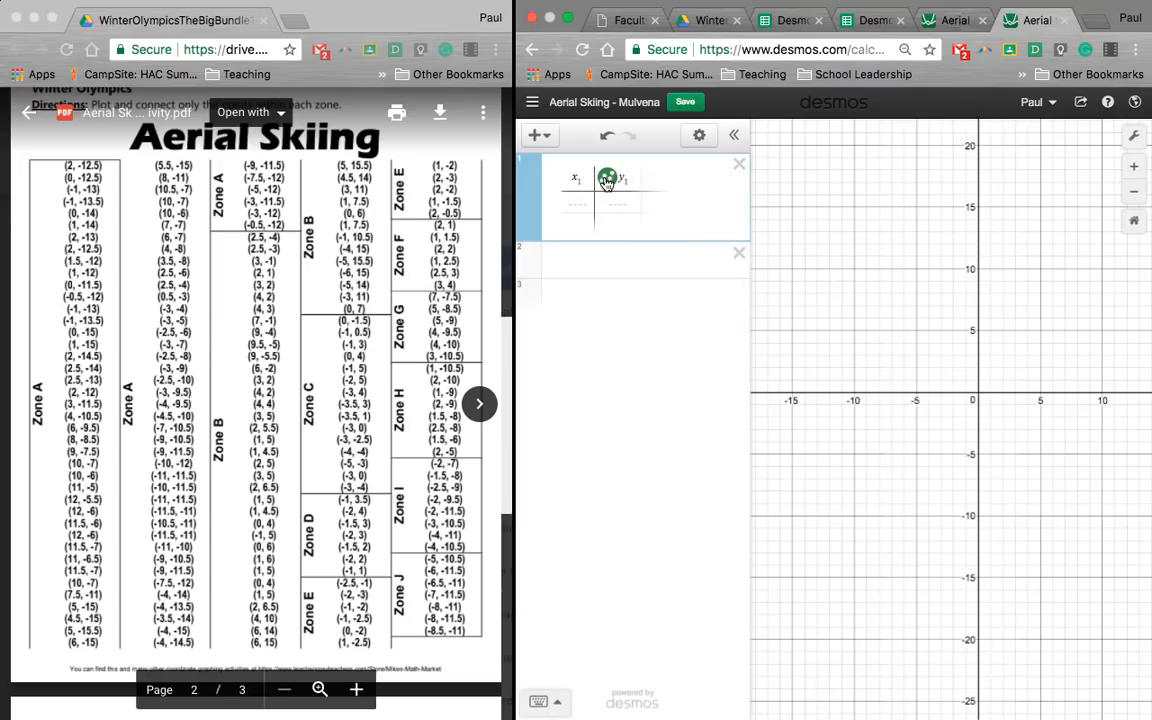
right_click(606, 183)
left_click(606, 183)
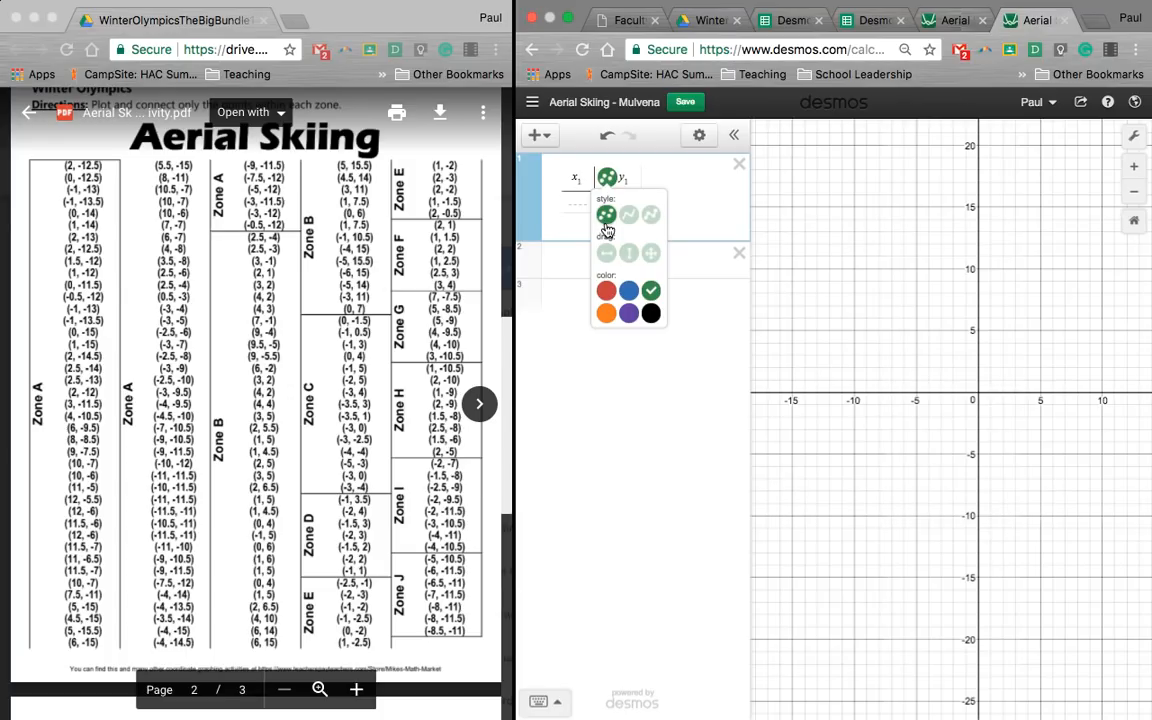
left_click(629, 215)
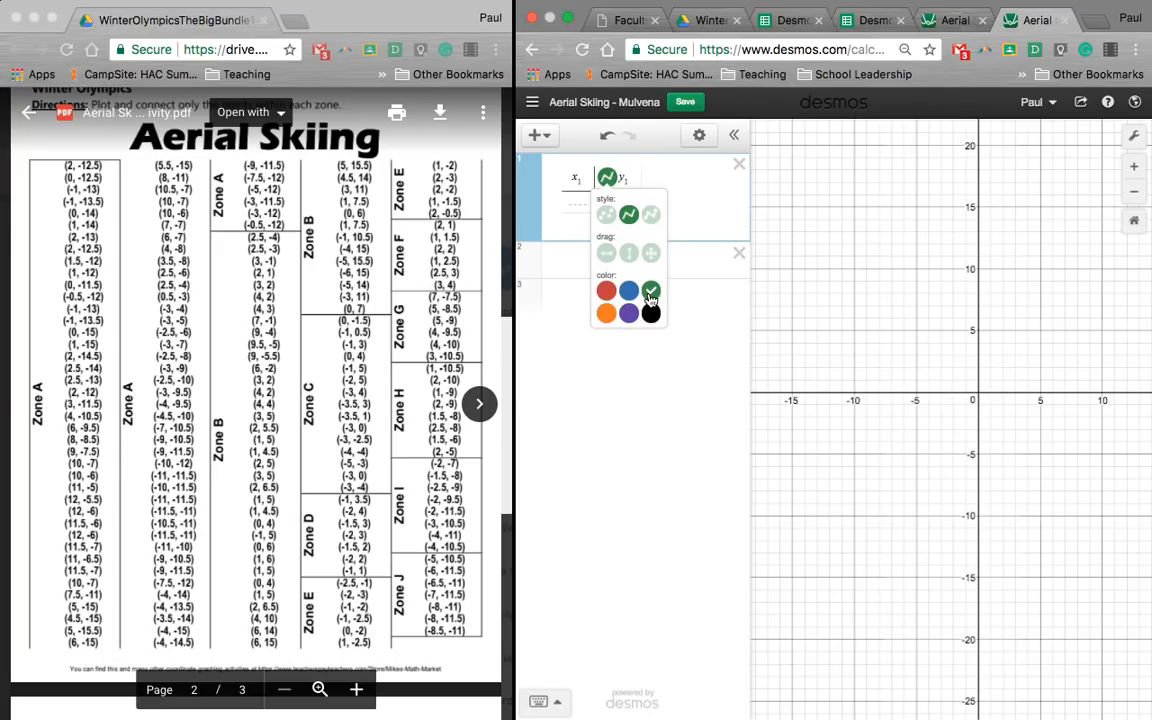
left_click(690, 230)
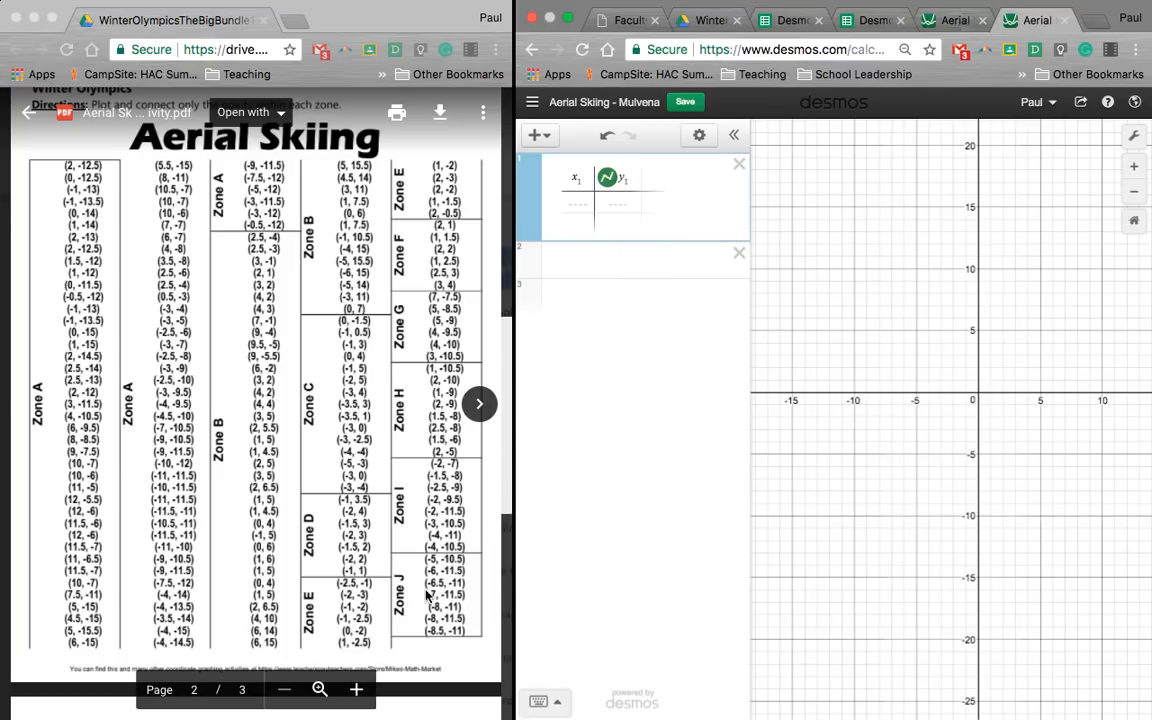
Step: Enter the first two Zone J points, (-5, -10.5) and (-6, -11.5), in the table
left_click(577, 205)
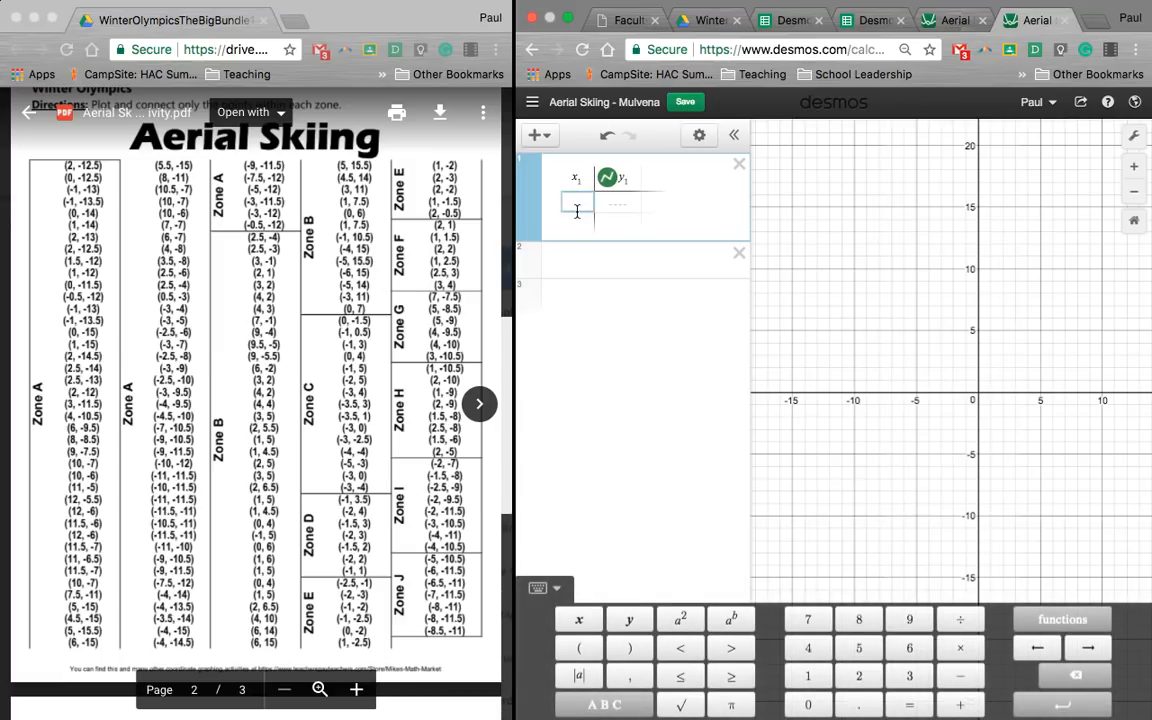
type("-5")
key("Right")
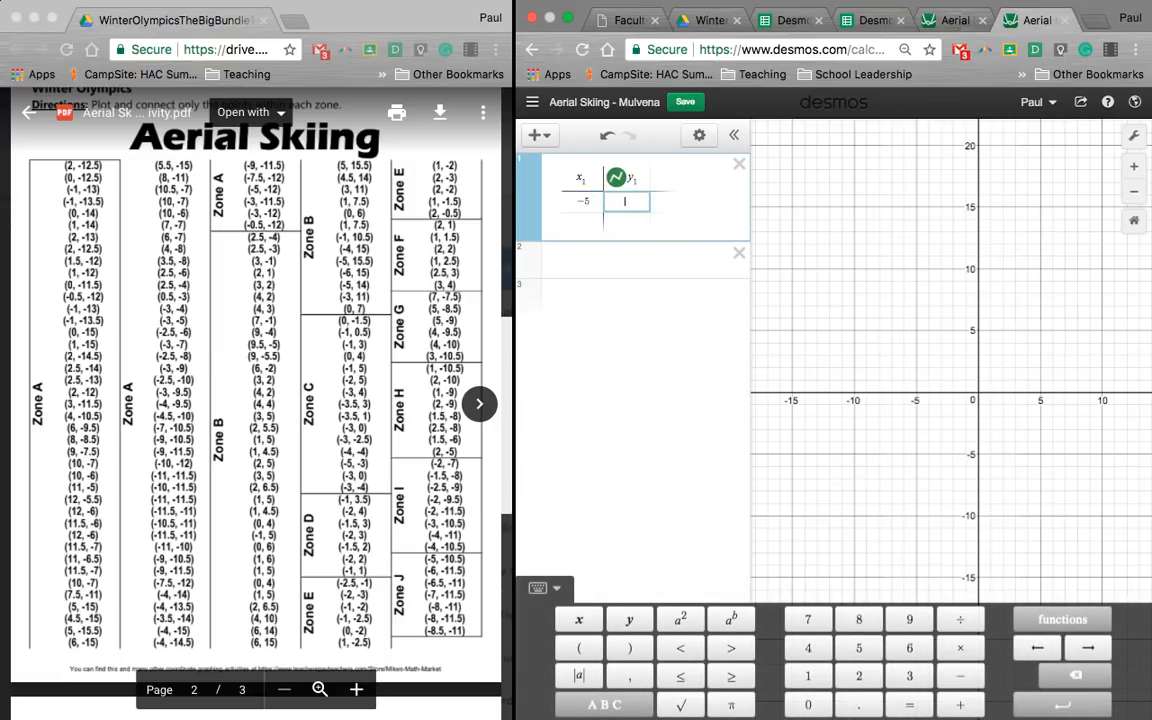
type("-10.5")
key("Return")
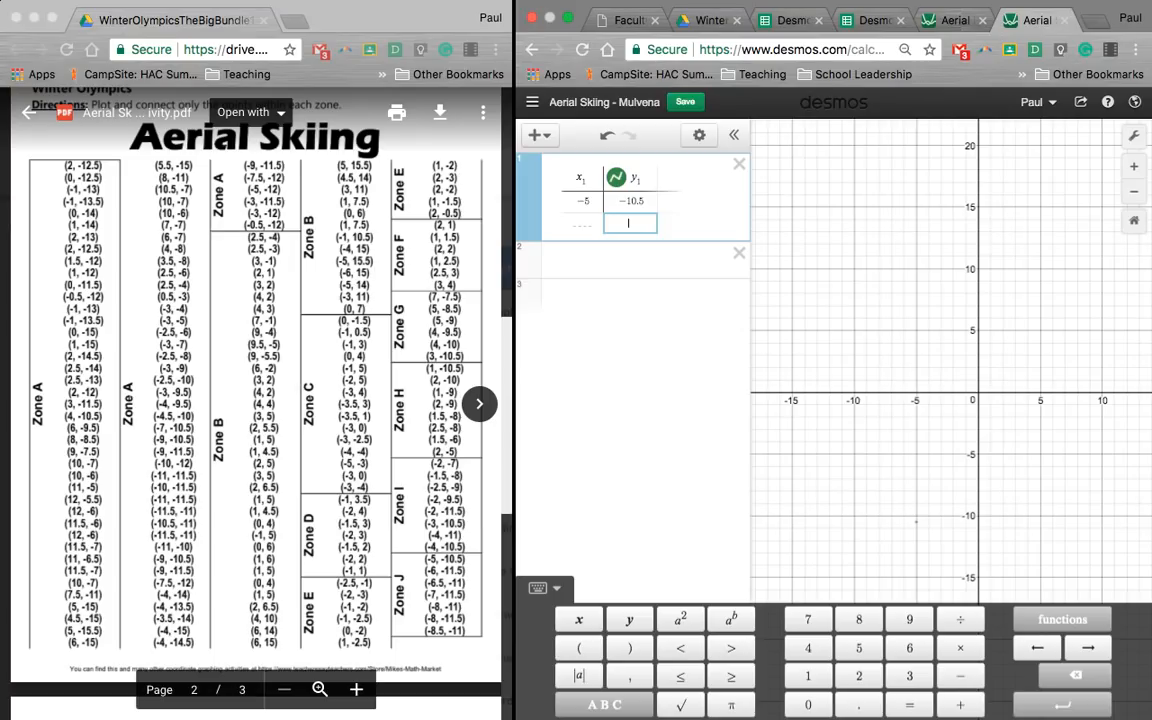
type("-6")
key("Right")
type("-11.5")
key("Return")
Step: Add the Zone J points (-6.5, -11) and (-7, -11.5) as the third and fourth table rows
key("Left")
type("-6")
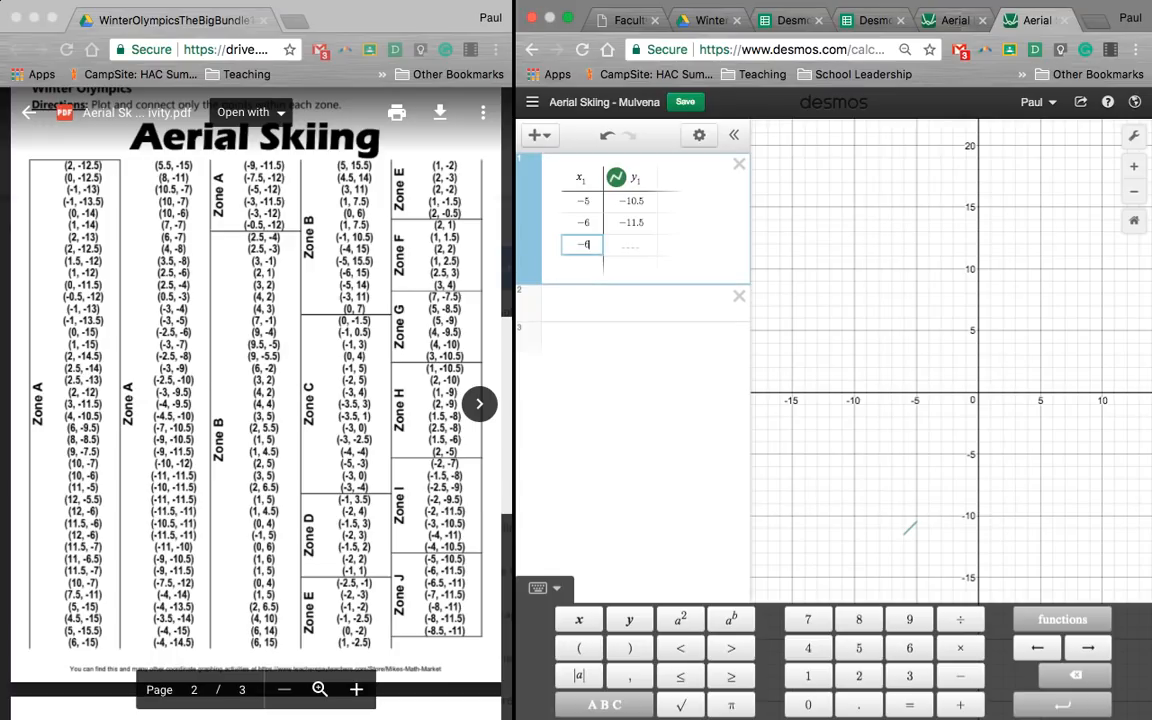
type(".5")
key("Right")
type("-11")
key("Return")
key("Left")
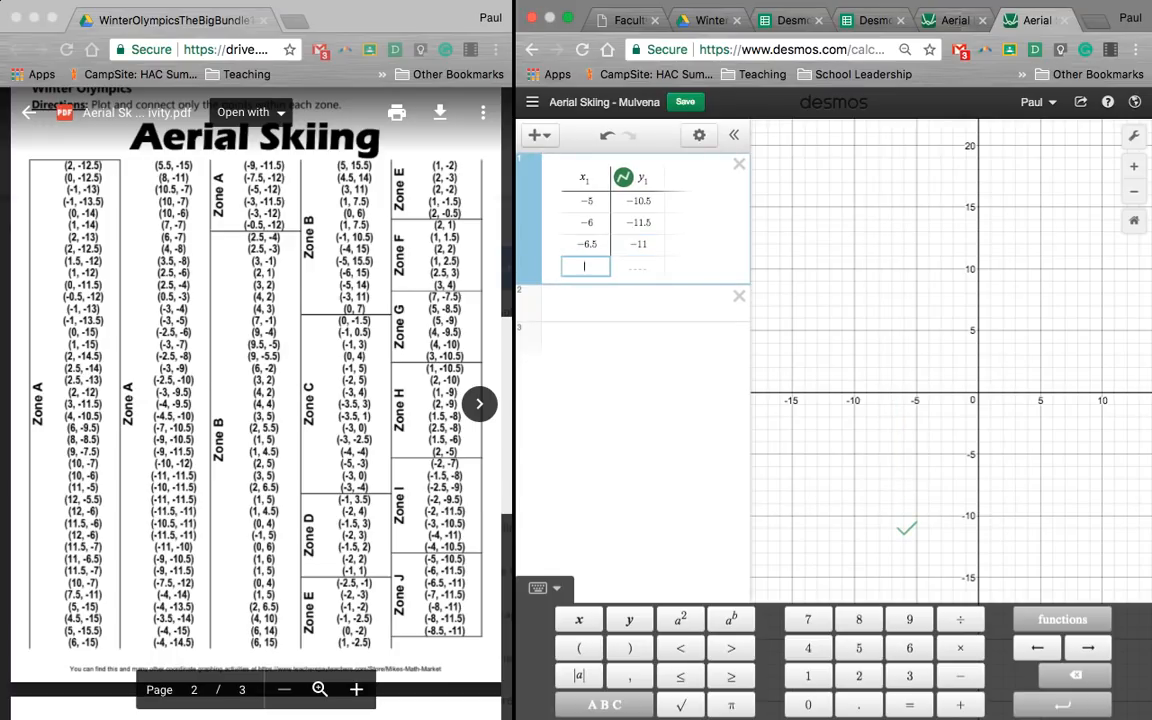
type("-7")
key("Right")
Step: Add the Zone J point (-8, -11) as the fifth table row and go to the next row's x cell
type("-11.5")
key("Return")
key("Left")
type("-8")
key("Right")
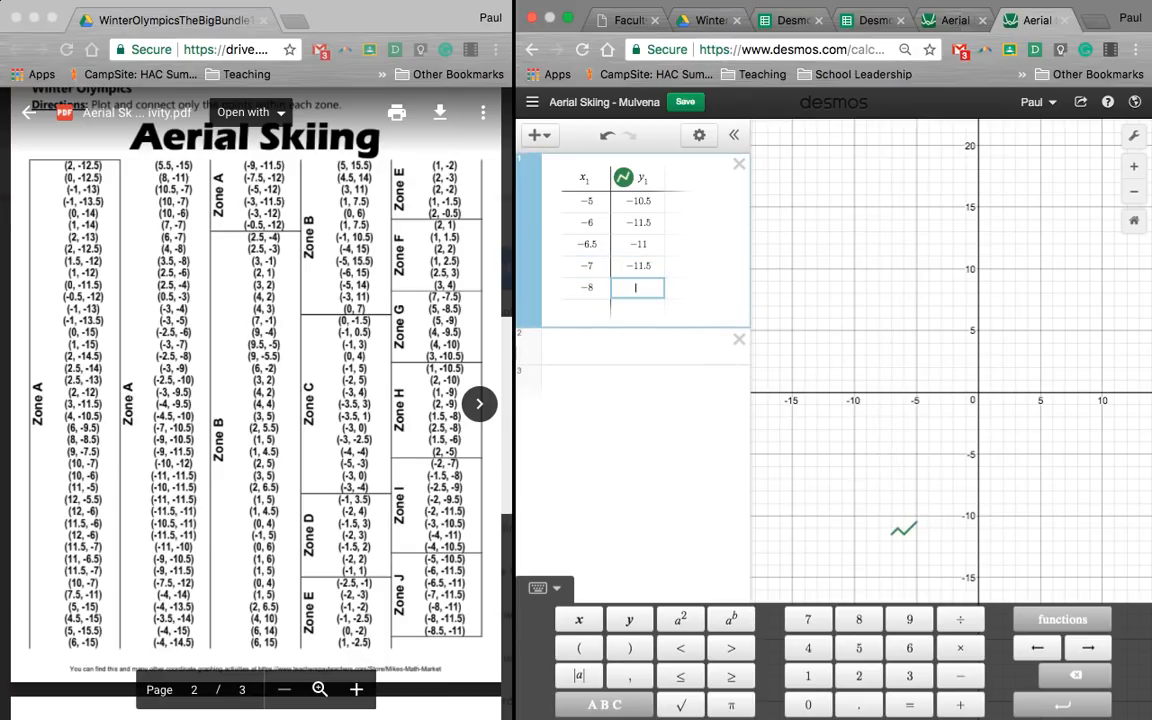
type("-11")
key("Return")
key("Left")
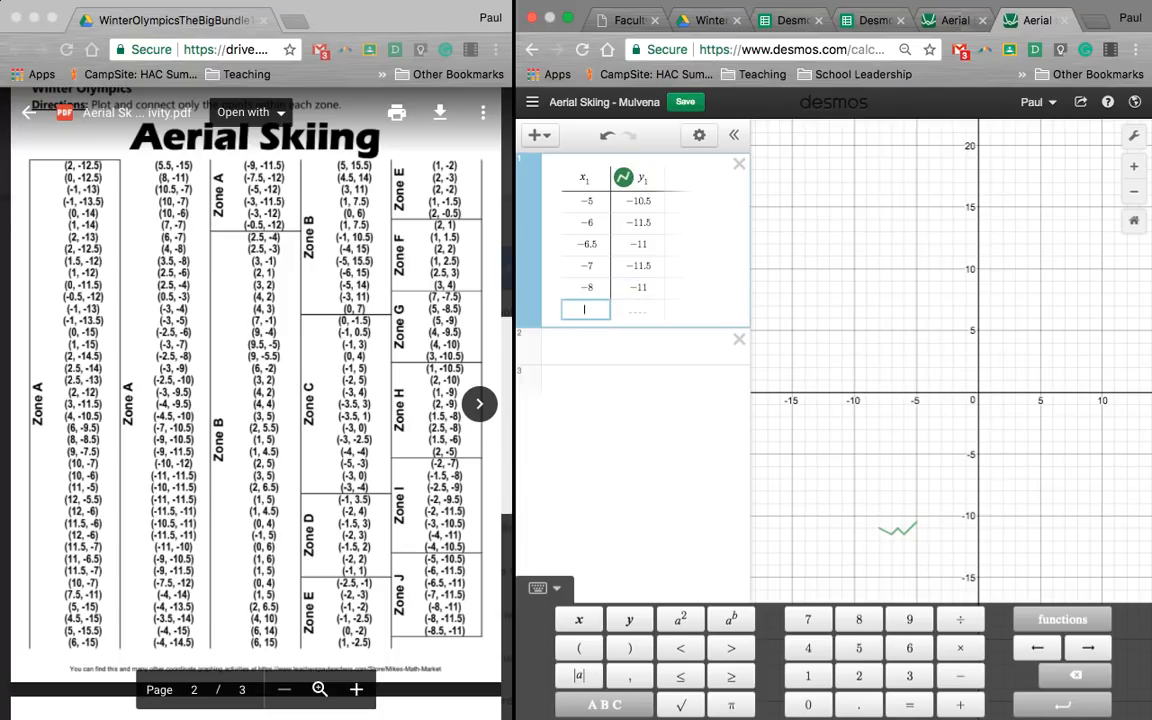
Step: Add the Zone J points (-8, -11.5) and (-8.5, -11) as the sixth and seventh rows of the first table
type("-8")
key("Right")
type("-11")
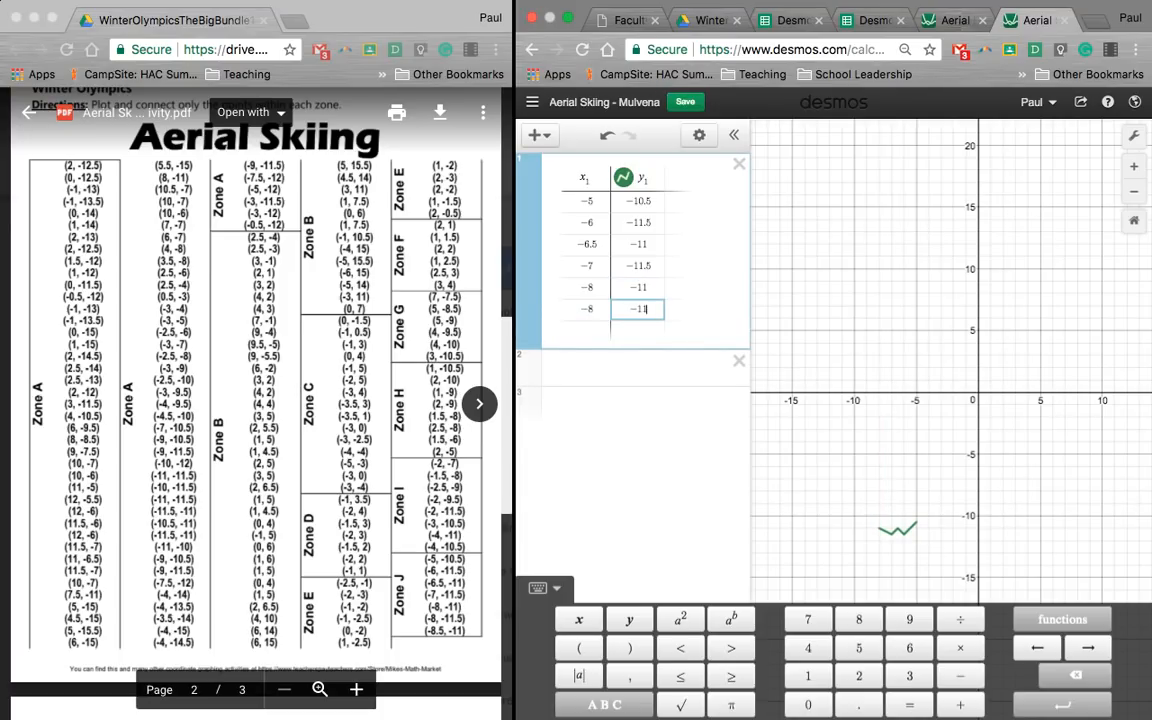
type(".5")
key("Return")
key("Left")
type("-8.5")
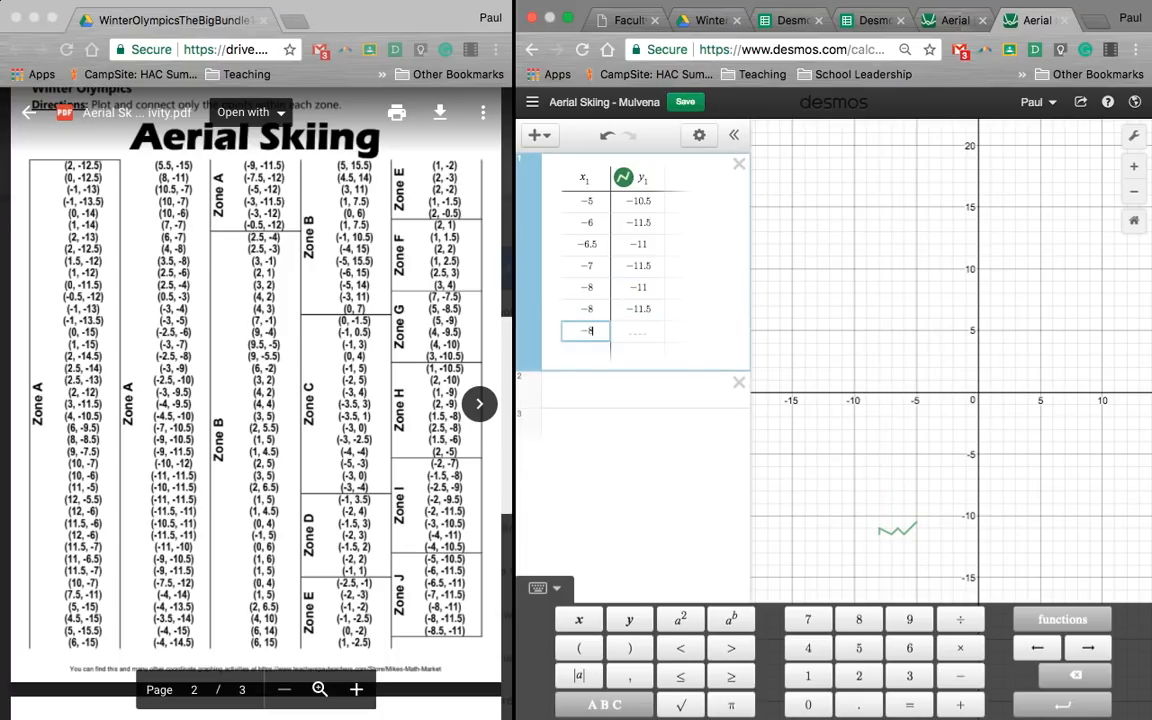
key("Right")
type("-11")
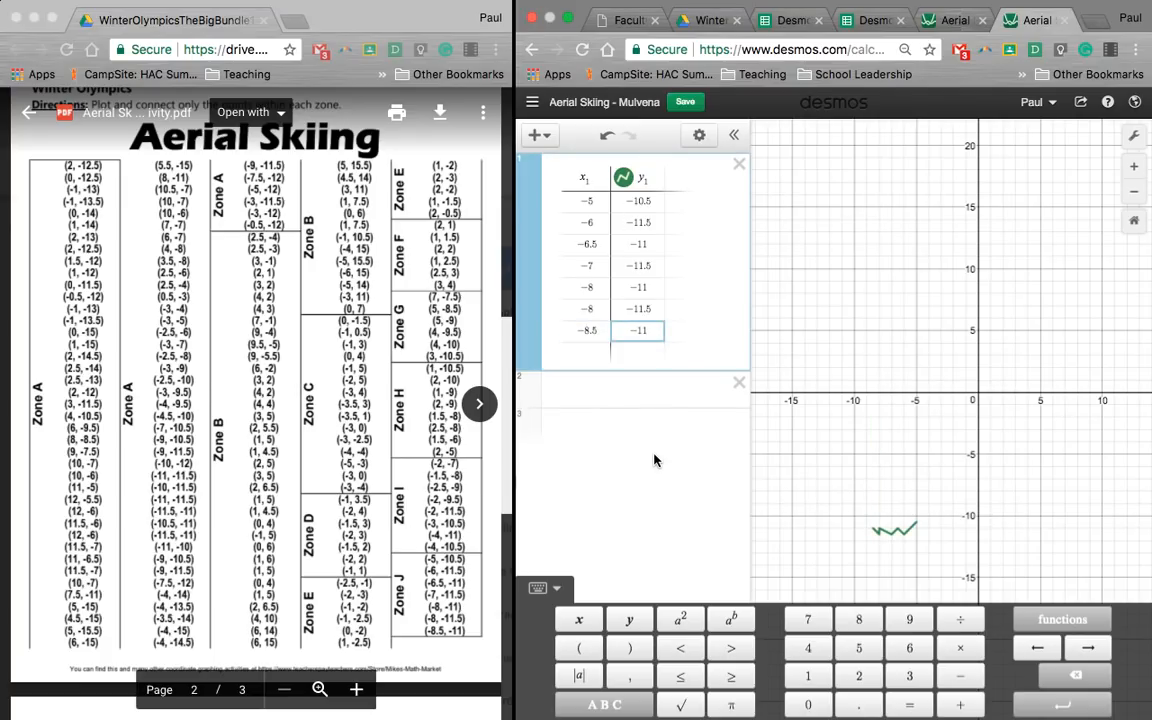
key("Escape")
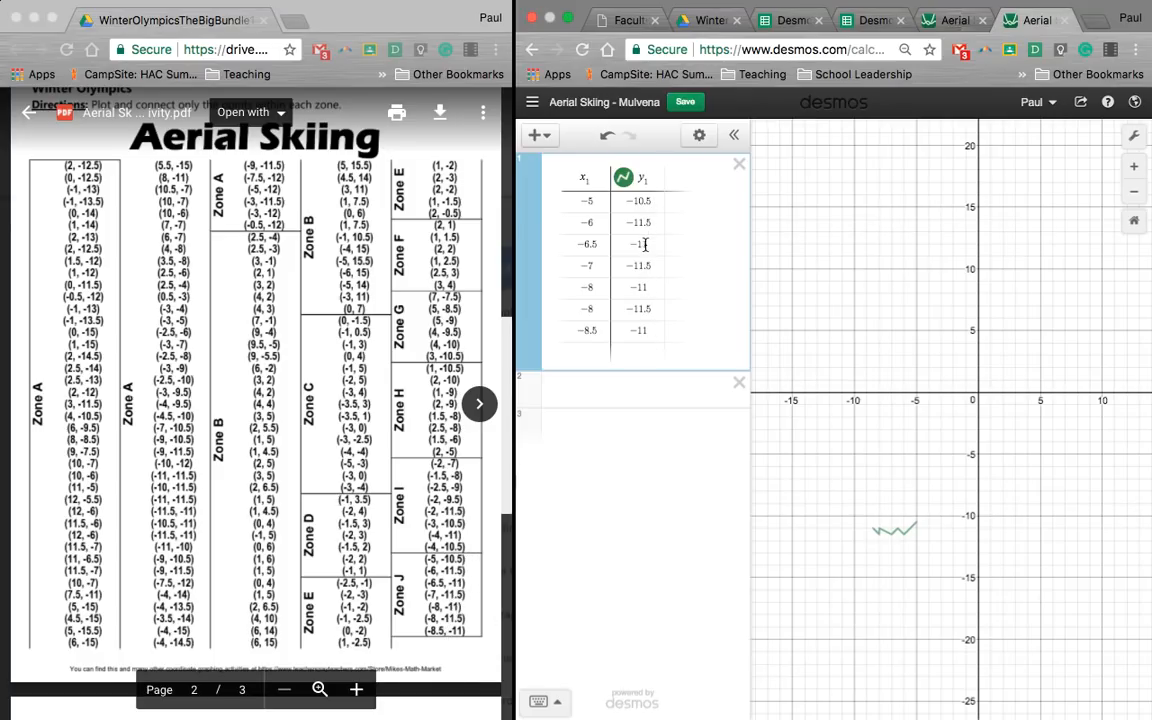
Step: Add a second table and set its y₂ column to connected line segments in green
left_click(639, 396)
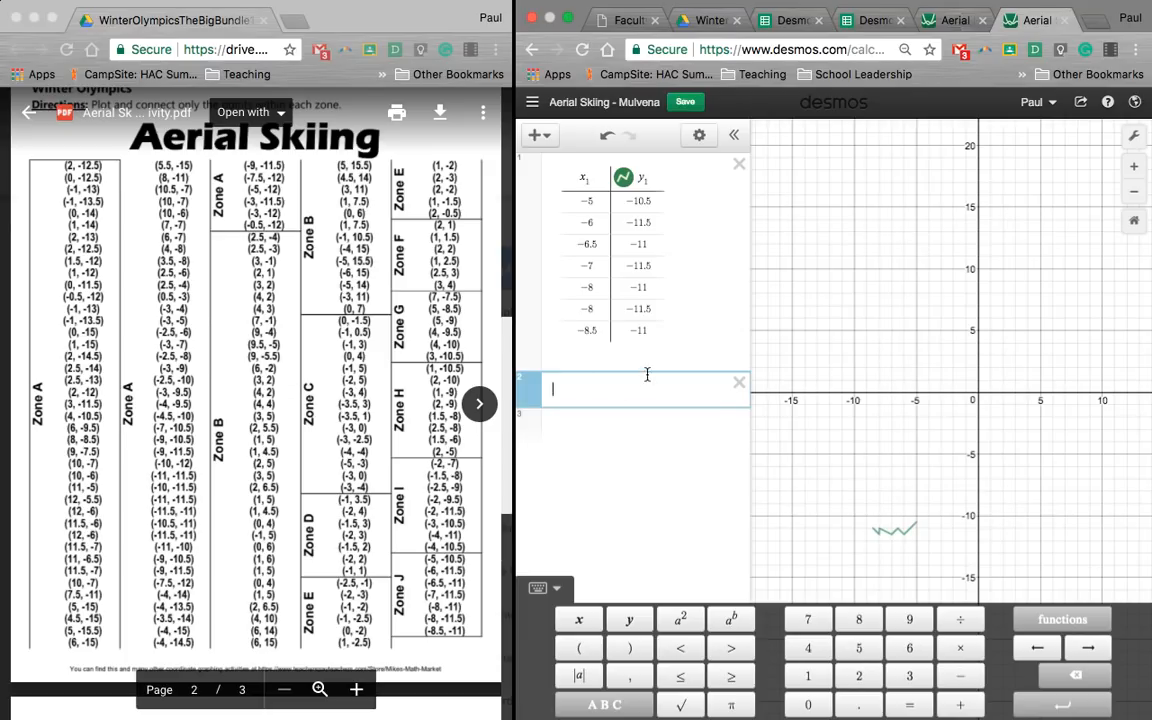
left_click(540, 136)
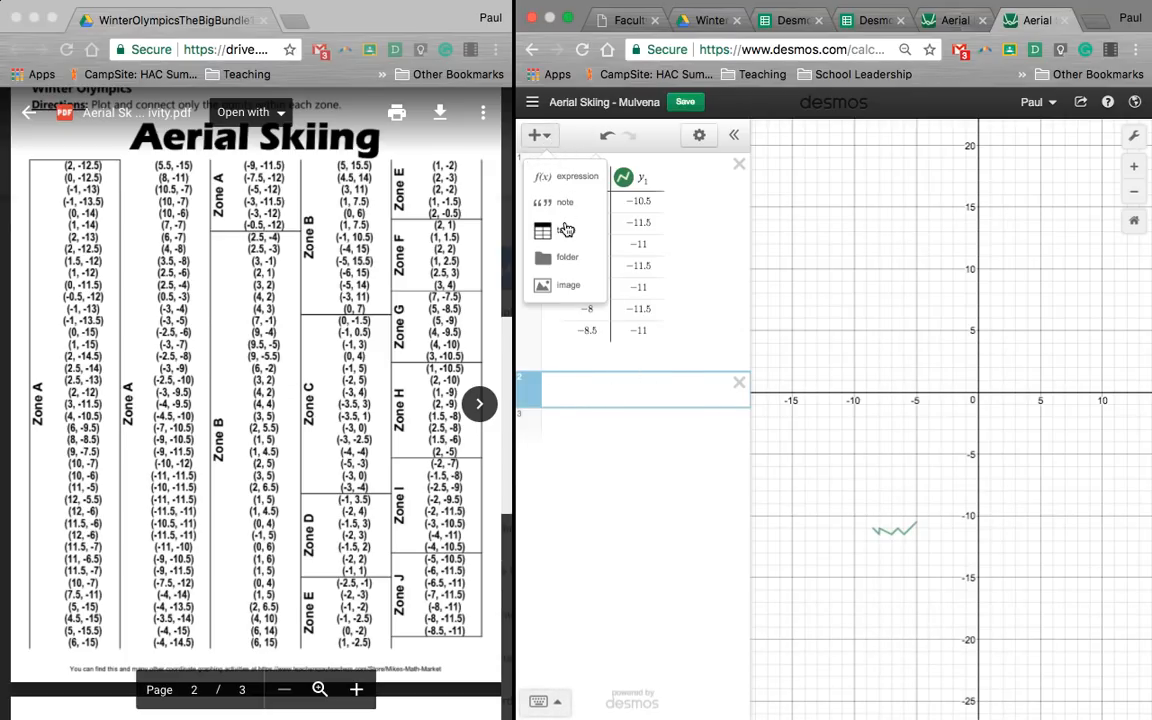
left_click(565, 230)
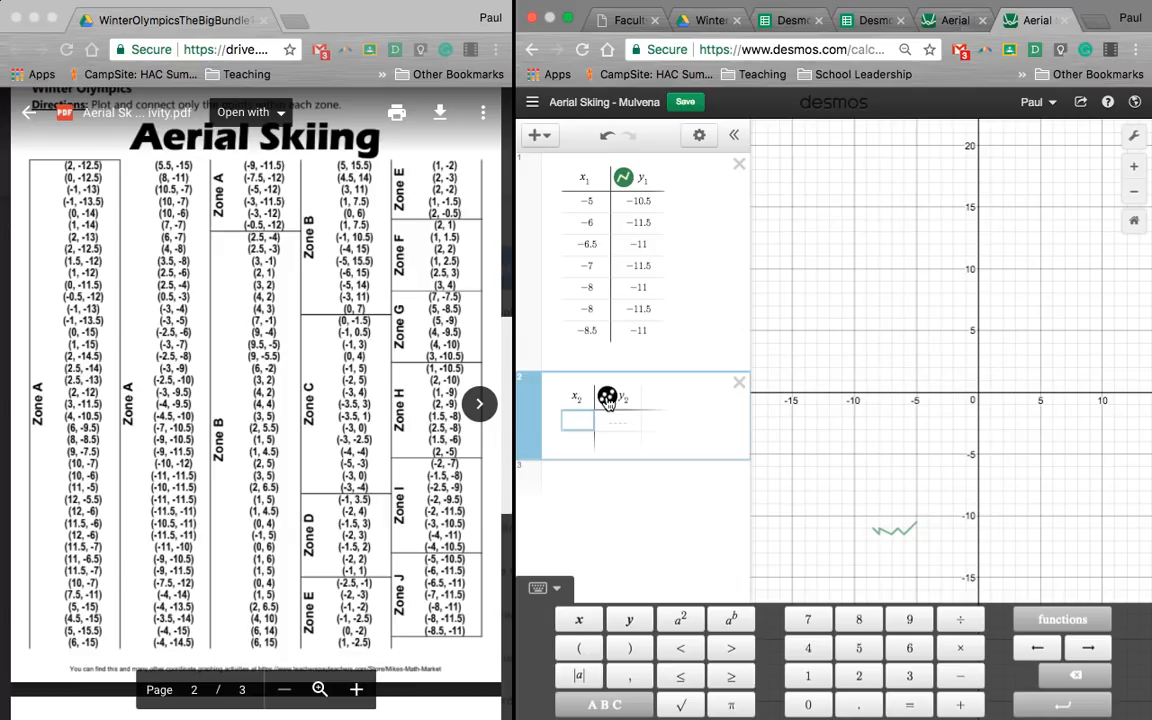
right_click(607, 397)
left_click(607, 397)
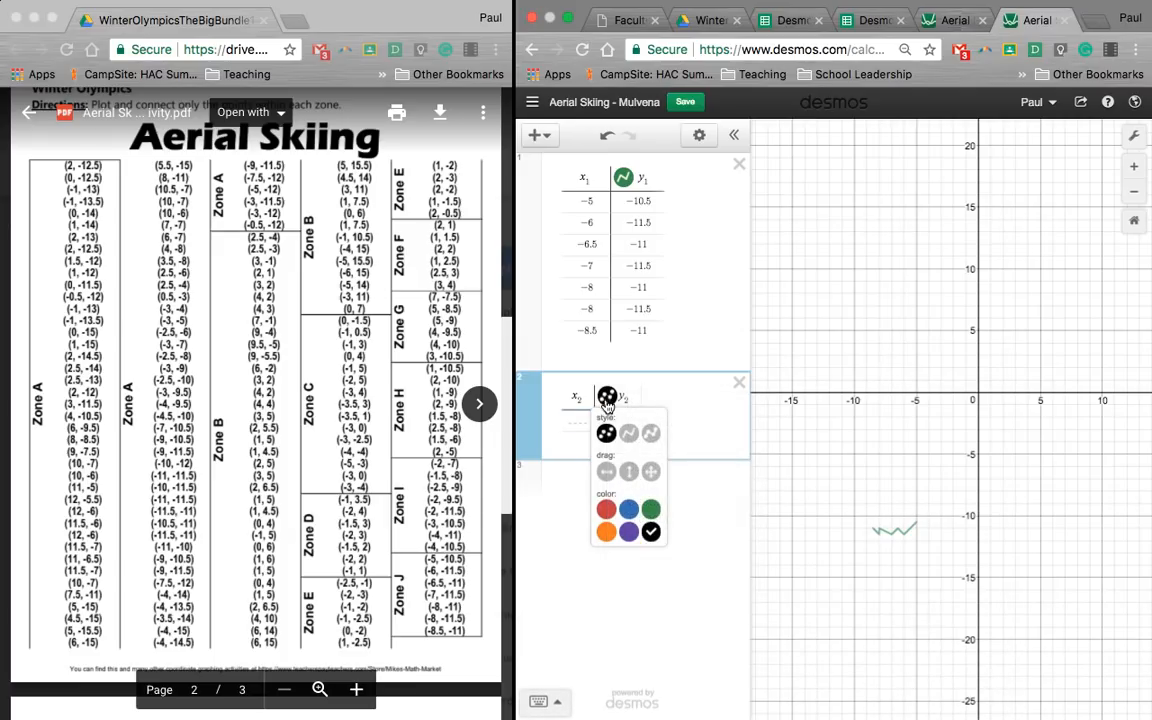
left_click(628, 434)
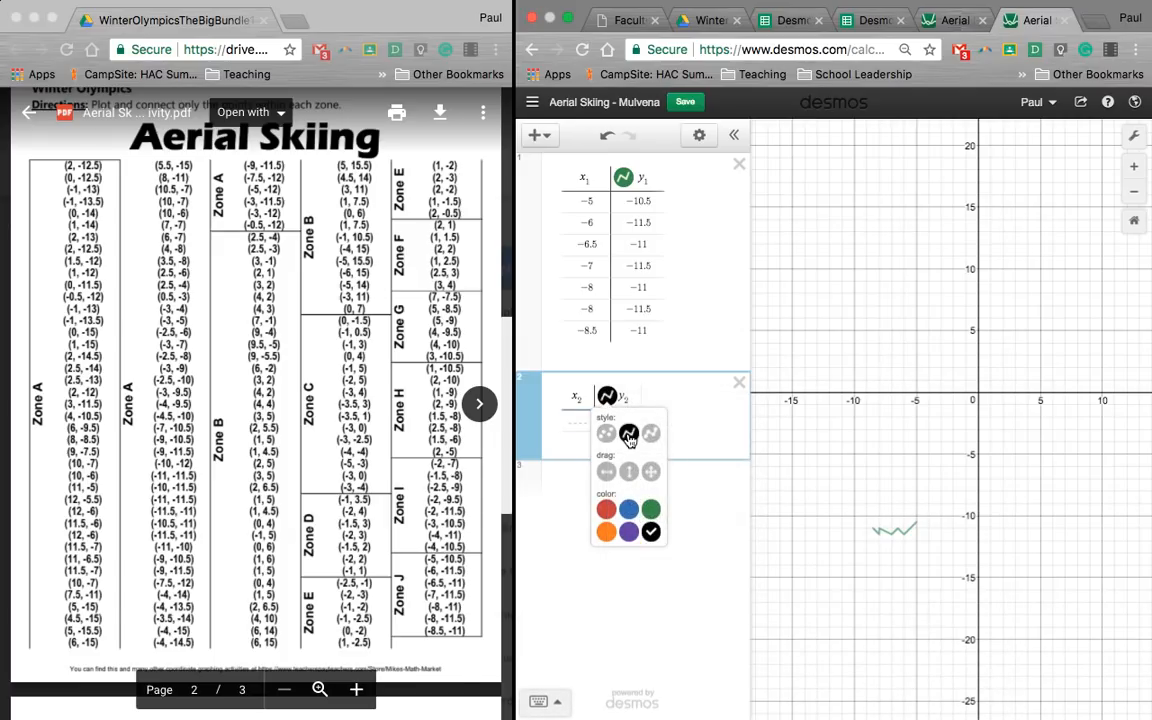
left_click(651, 510)
Step: Enter the first two Zone I points, (-2, -7) and (-1.5, -8), in the second table
left_click(579, 424)
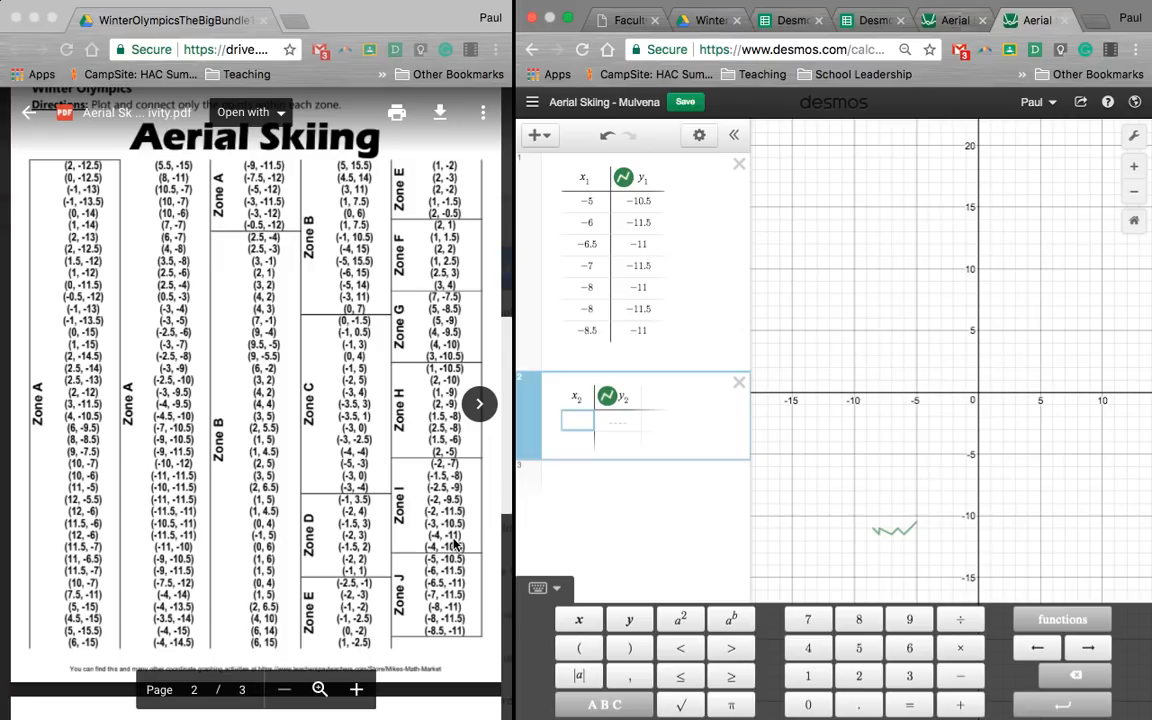
type("-2")
key("Tab")
type("-")
key("Return")
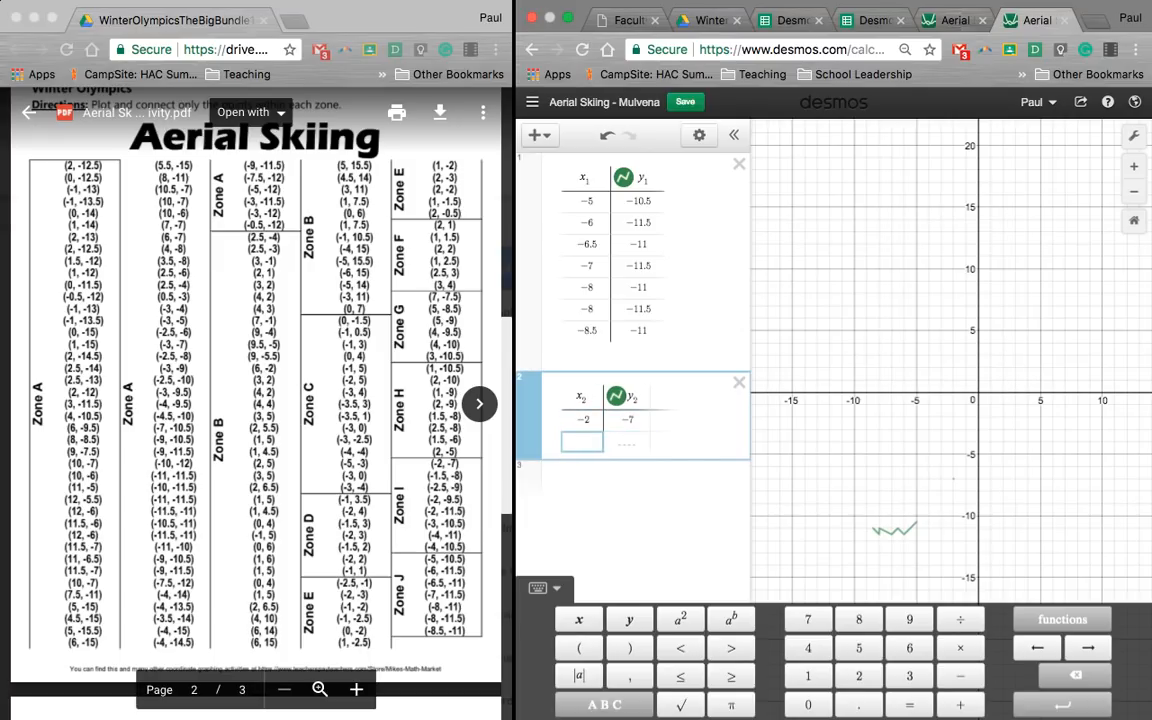
type("-1.5")
key("Tab")
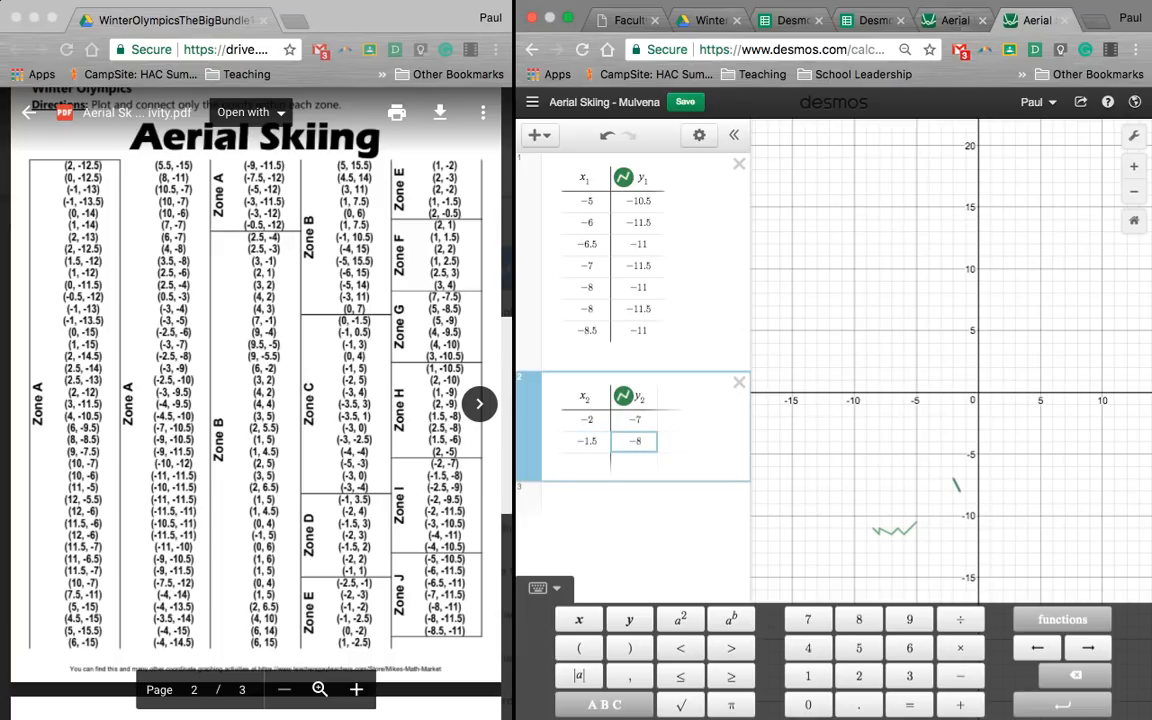
key("Return")
Step: Add the Zone I points (-2.5, -9) and (-2, -9.5) as the third and fourth rows of the second table
type("-2.5")
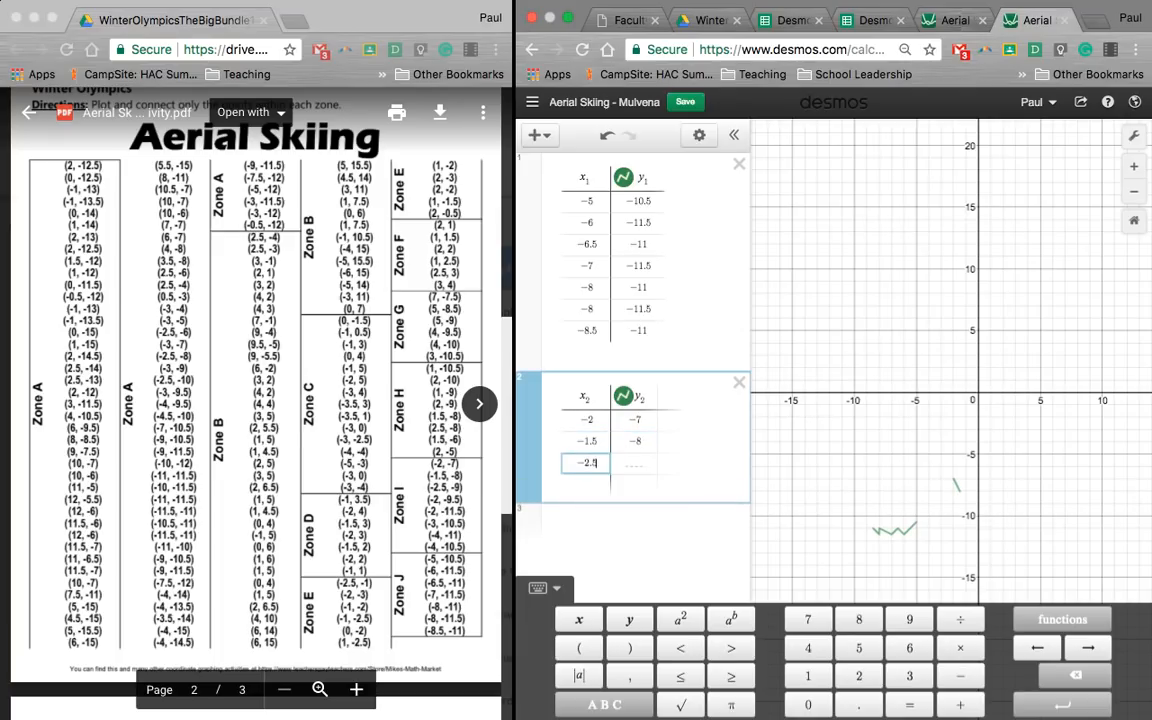
key("Tab")
type("-9")
key("Return")
type("-2")
key("Tab")
type("-9.5")
key("Return")
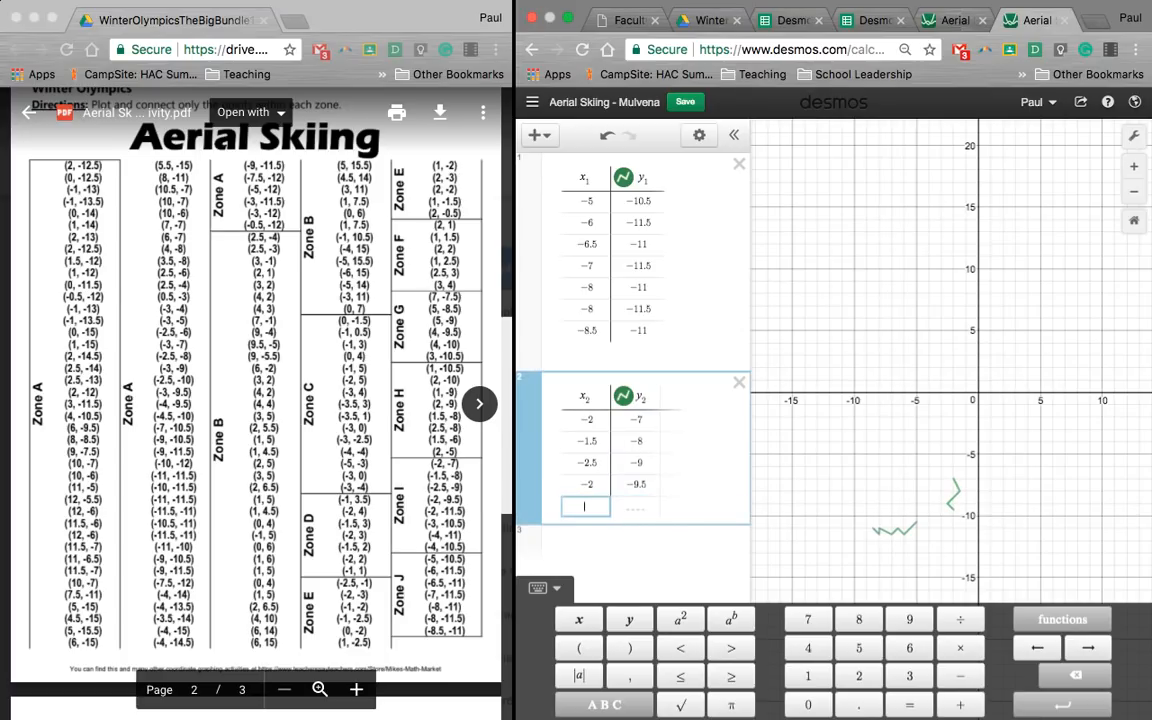
Step: Add the Zone I points (-2, -11.5) and (-3, -10.5) as the fifth and sixth rows of the second table
type("-2")
key("Tab")
type("-11.5")
key("Return")
key("Left")
type("-3")
key("Tab")
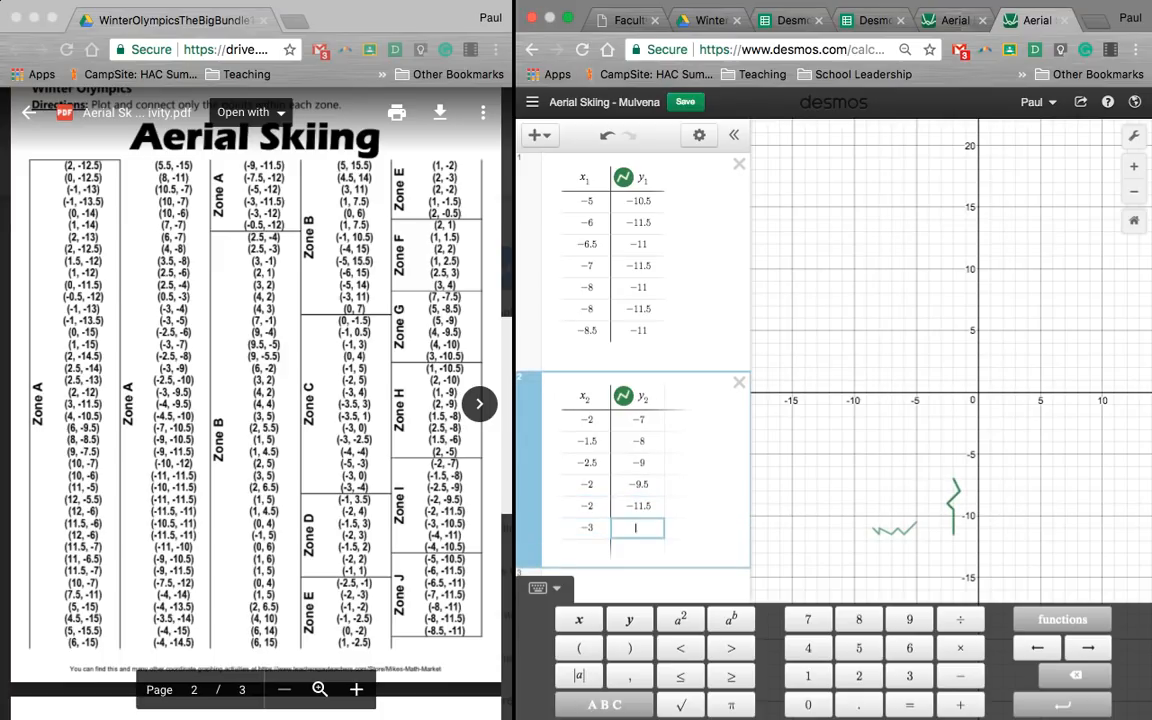
type("-10.5")
key("Return")
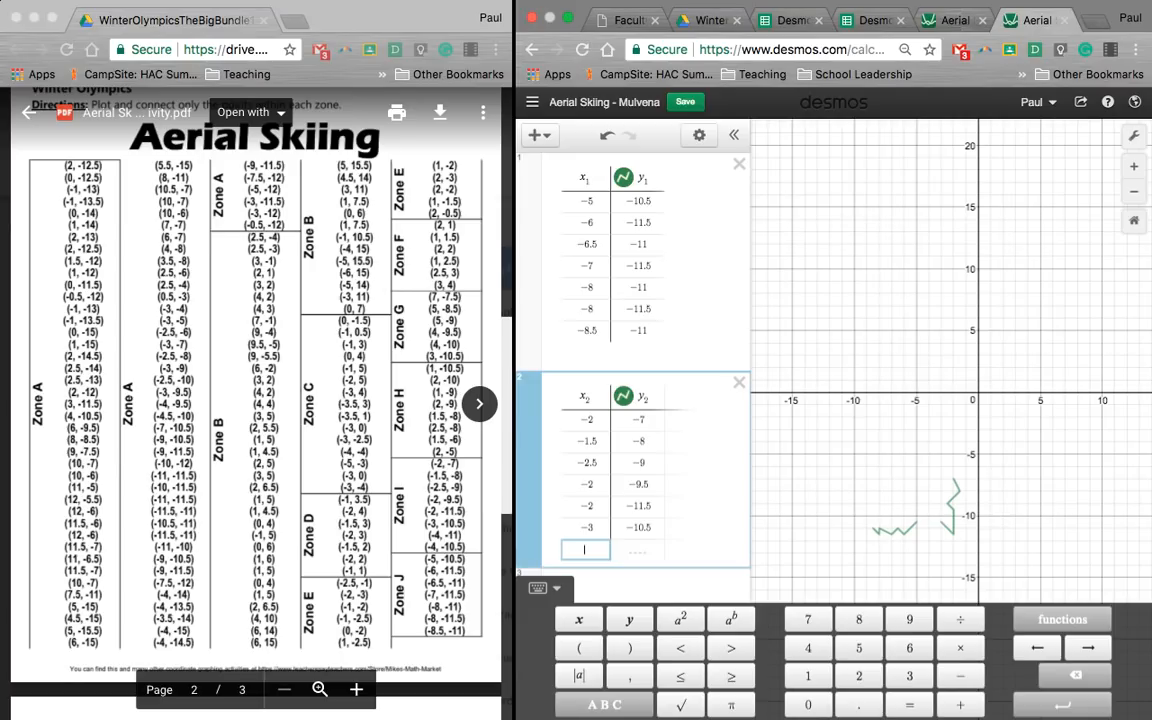
Step: Finish the Zone I table with the points (-4, -11) and (-4, -10.5)
type("-4")
key("Tab")
type("-11")
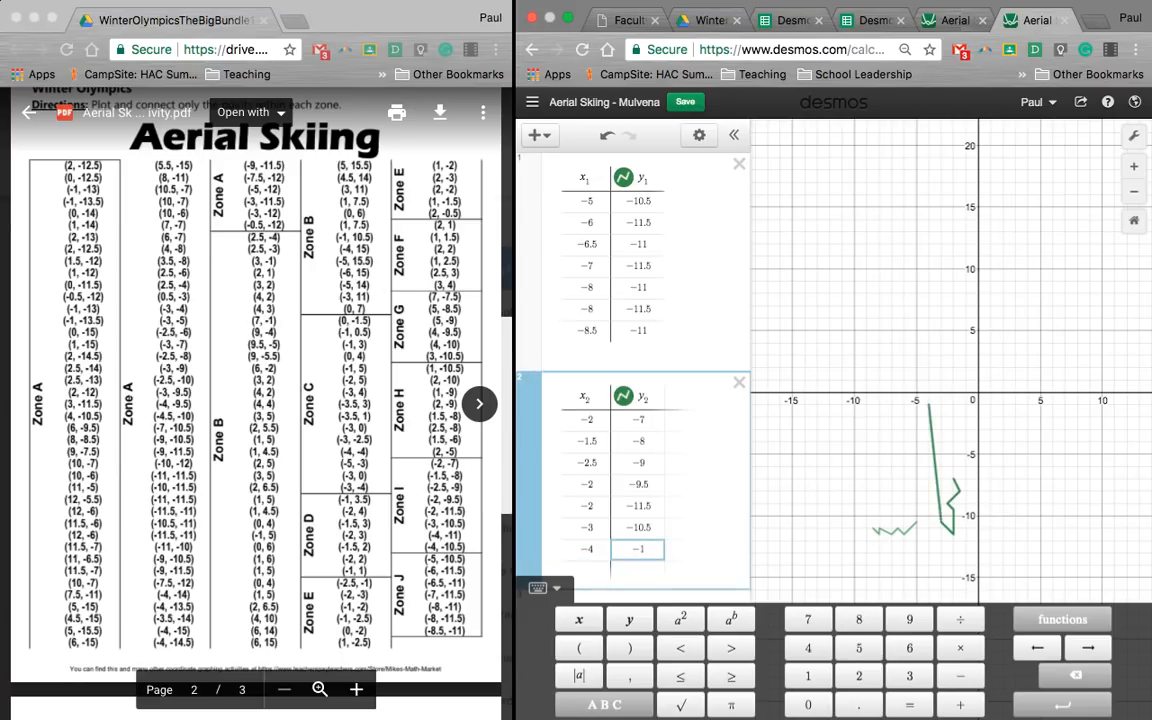
key("Return")
type("-4")
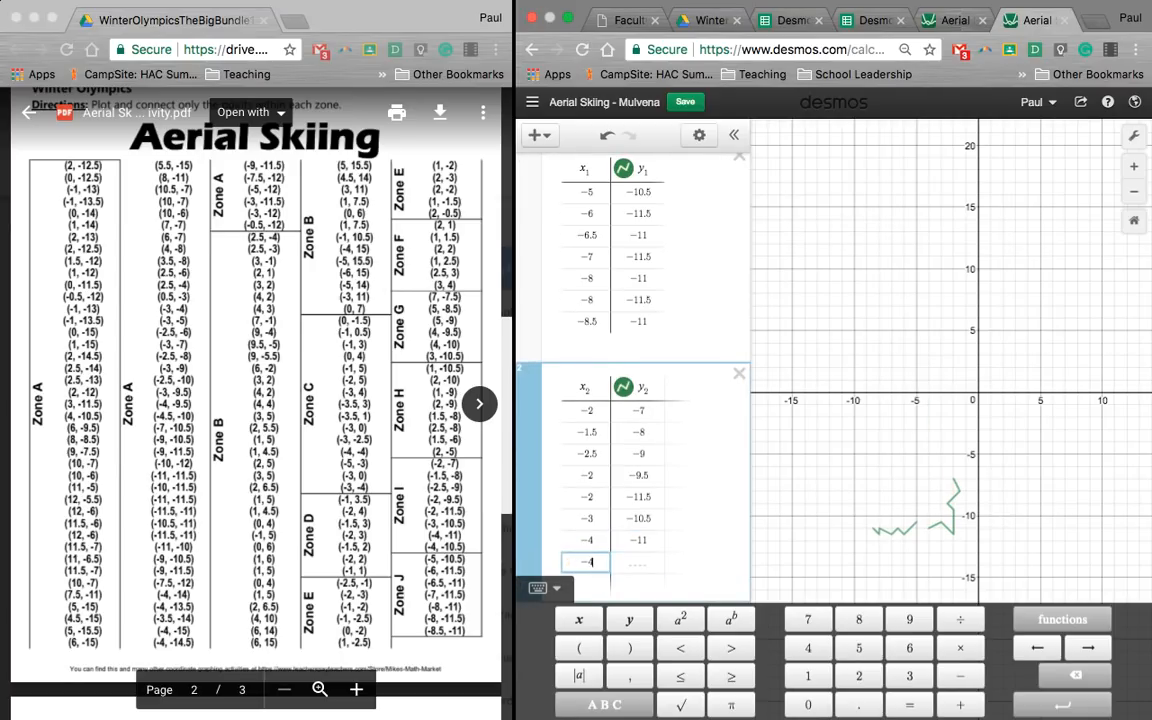
key("Tab")
type("-10")
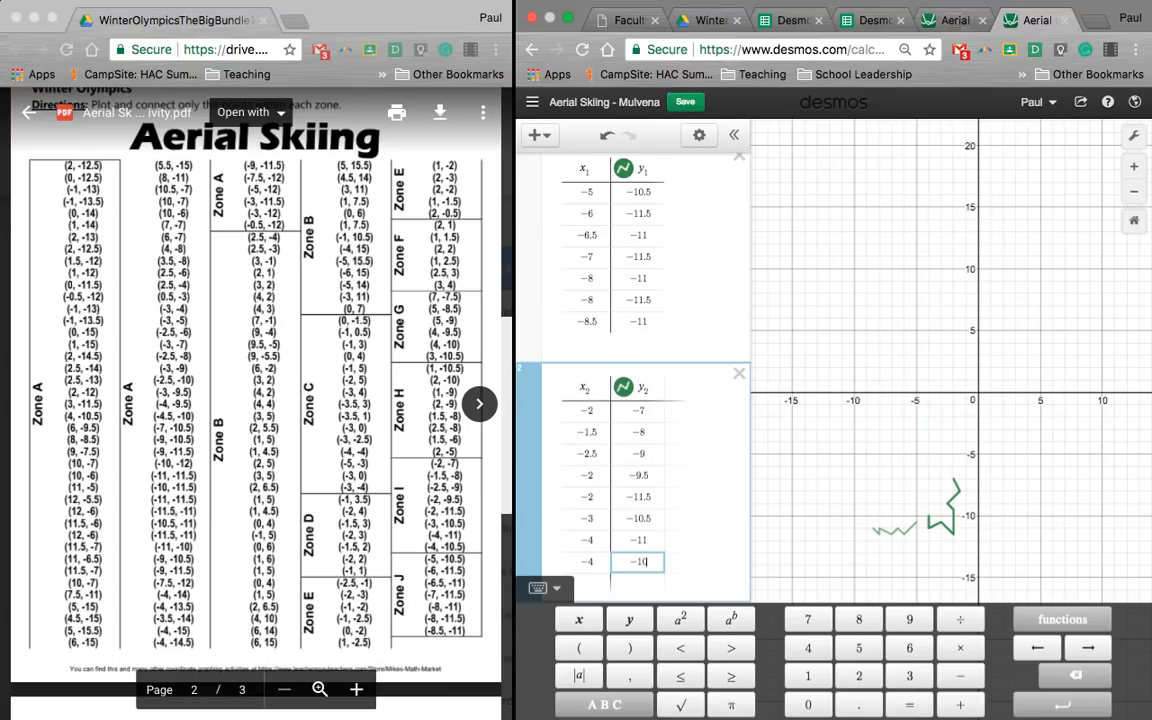
left_click(701, 457)
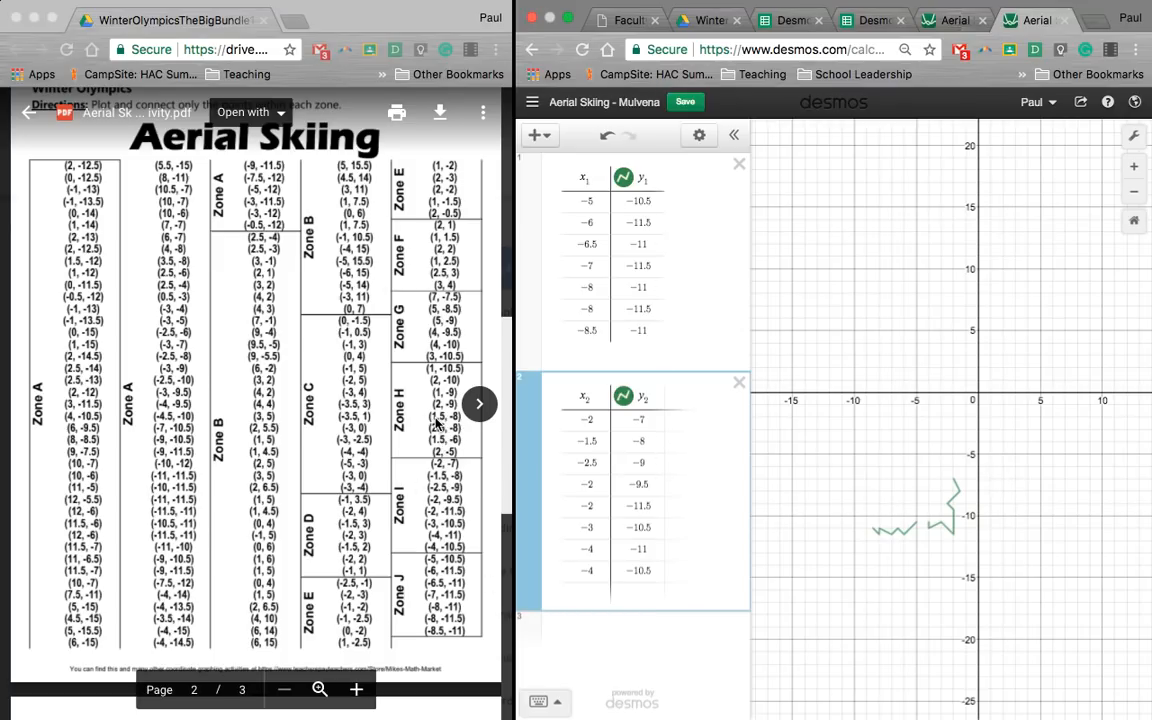
Step: Add a third table and set its y₃ column to connected line segments in green
left_click(630, 642)
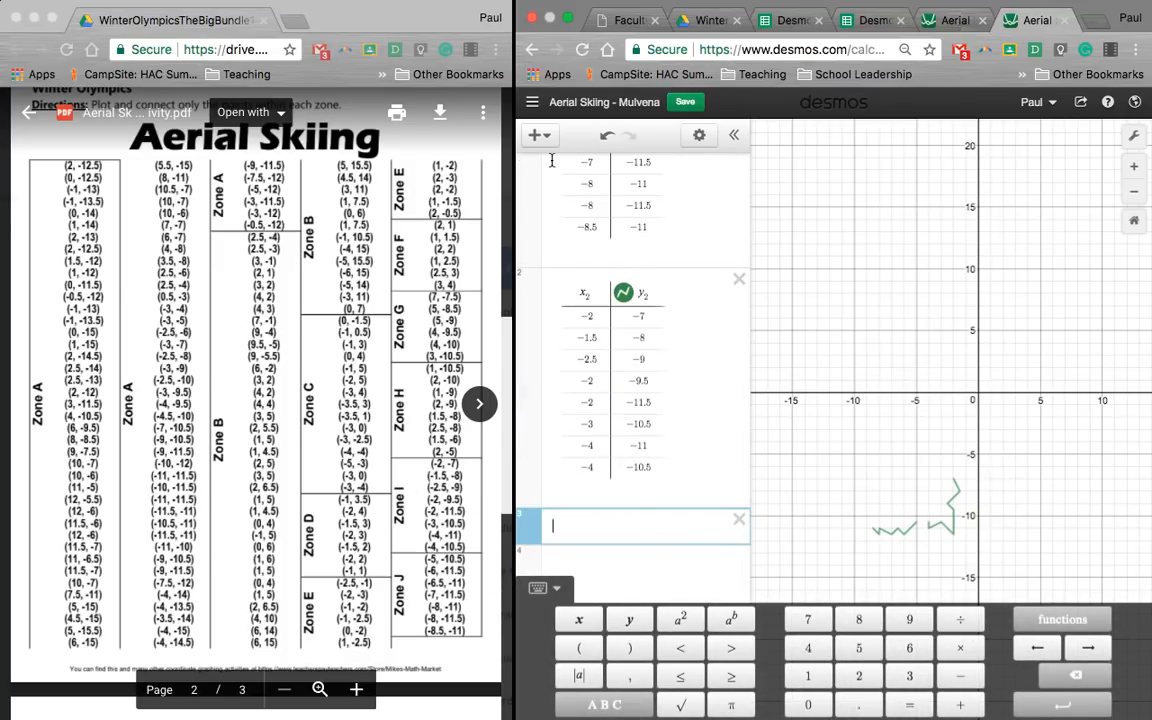
left_click(535, 134)
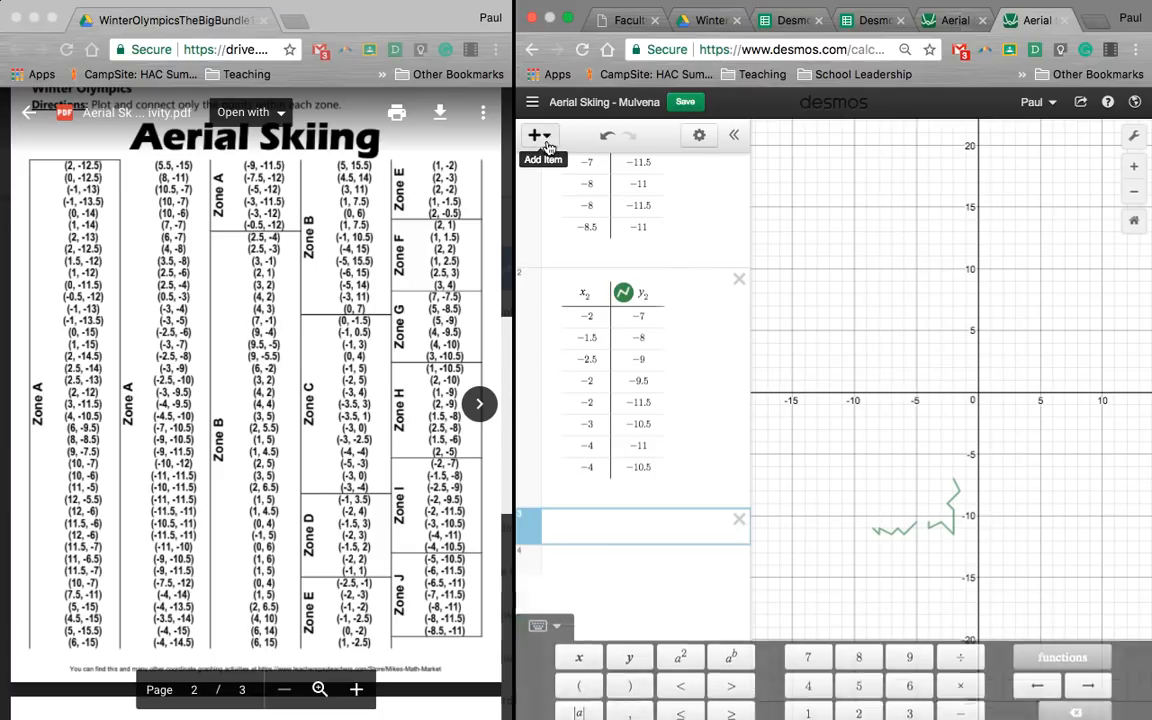
left_click(565, 233)
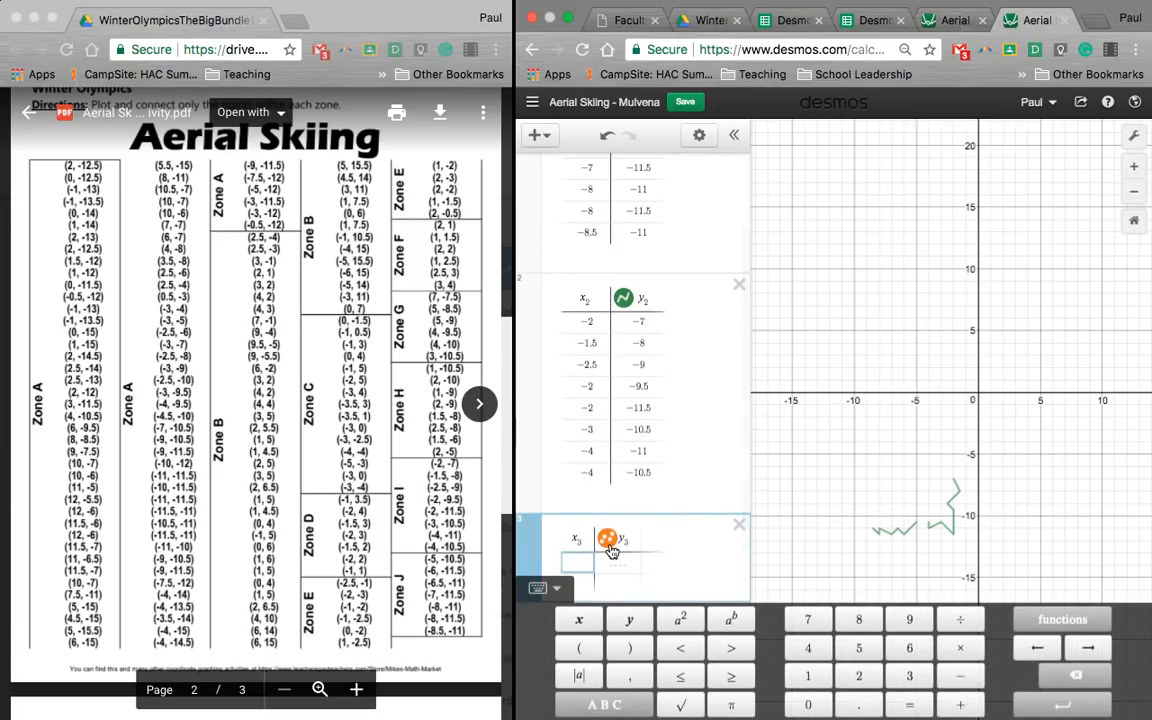
right_click(607, 590)
left_click(607, 588)
left_click(628, 623)
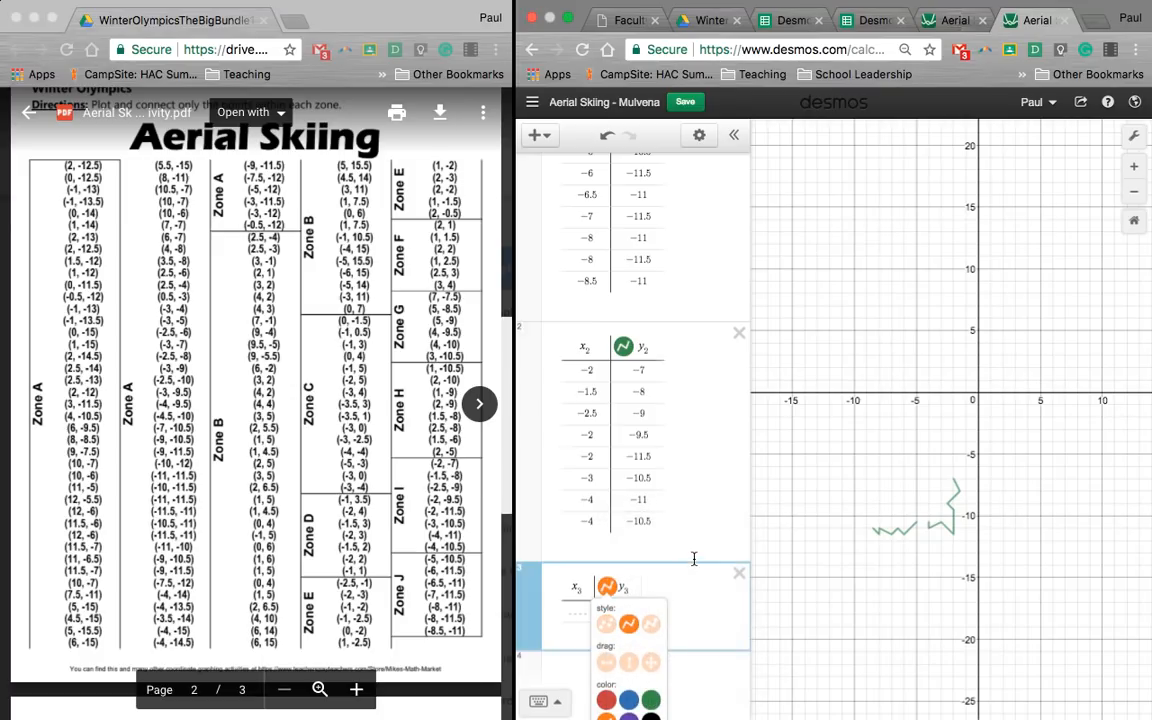
left_click(651, 700)
left_click(710, 681)
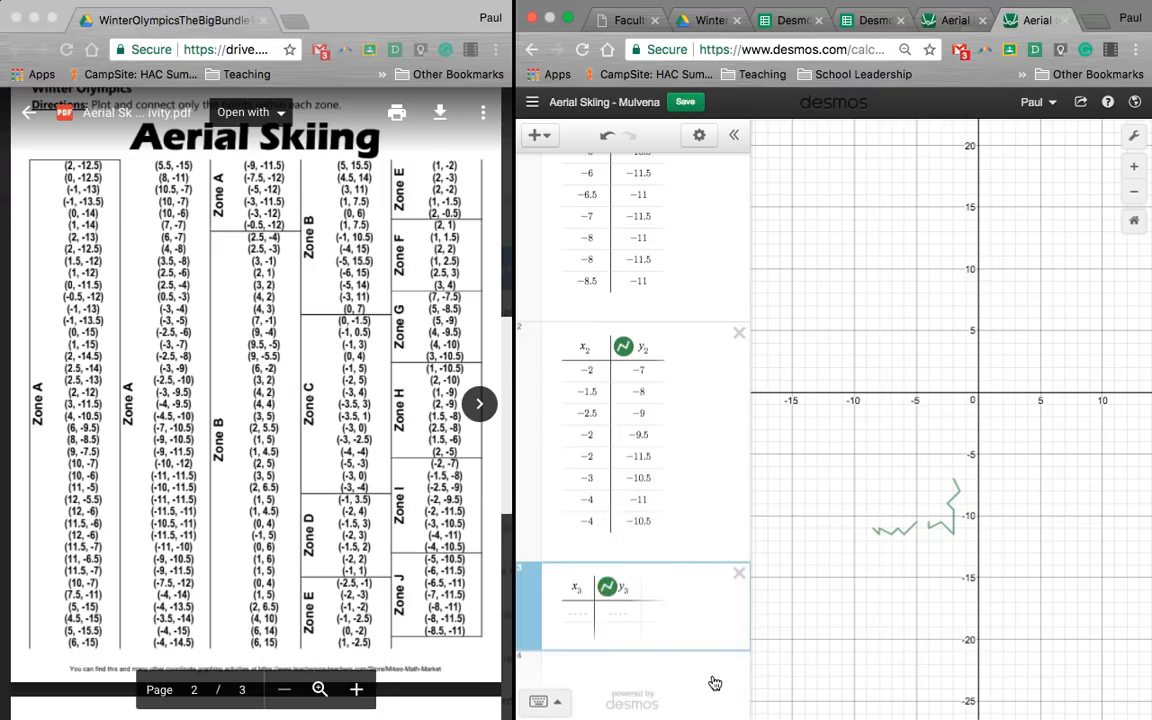
left_click(671, 470)
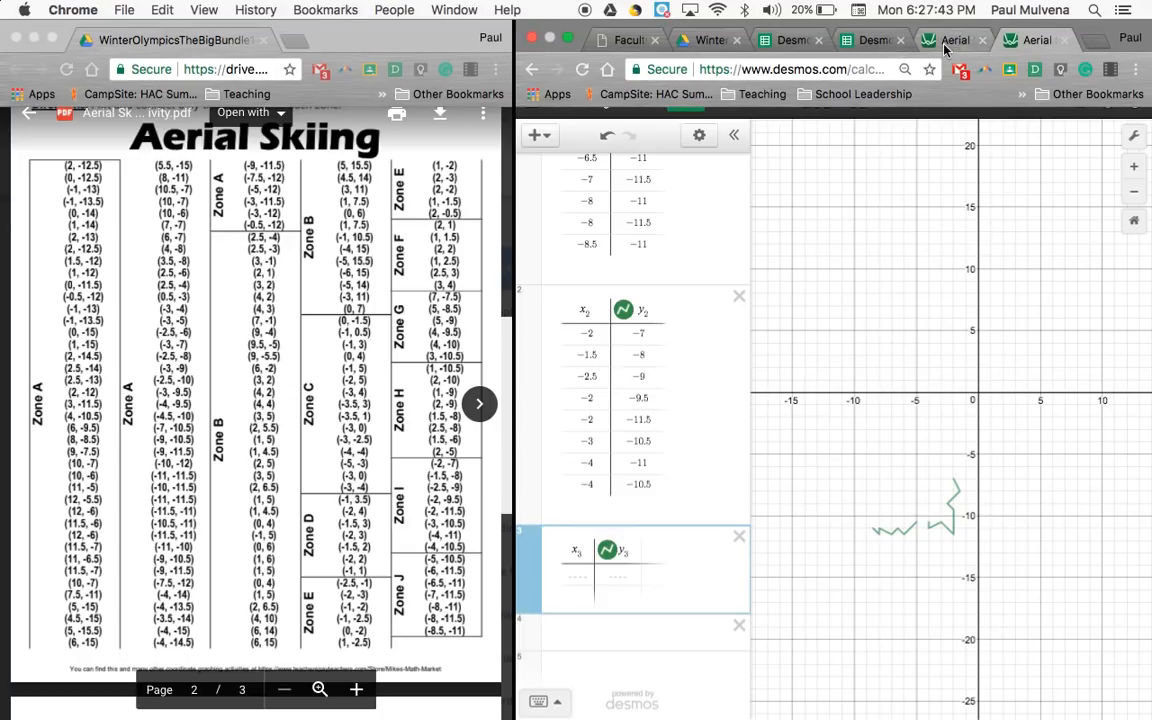
Step: Switch to the finished Aerial Skiing graph and compare its drawing with the key picture on the worksheet's first page
left_click(945, 44)
scroll(918, 430, "up", 3)
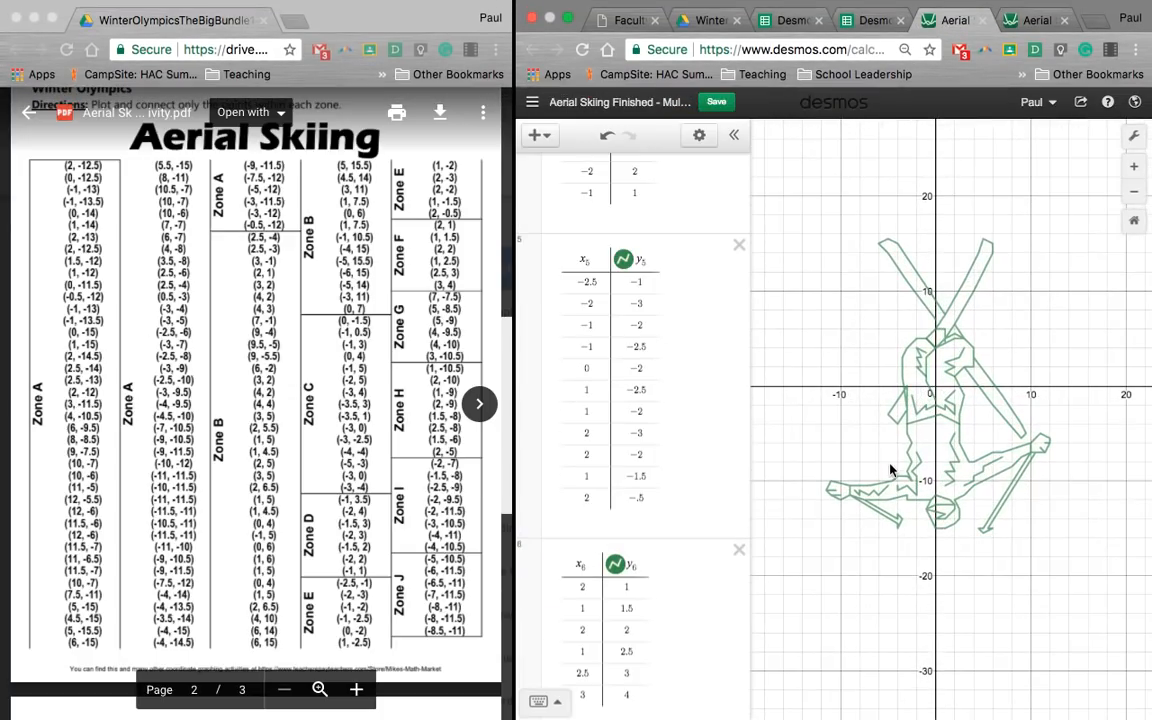
scroll(905, 468, "up", 2)
left_click_drag(913, 467, 900, 484)
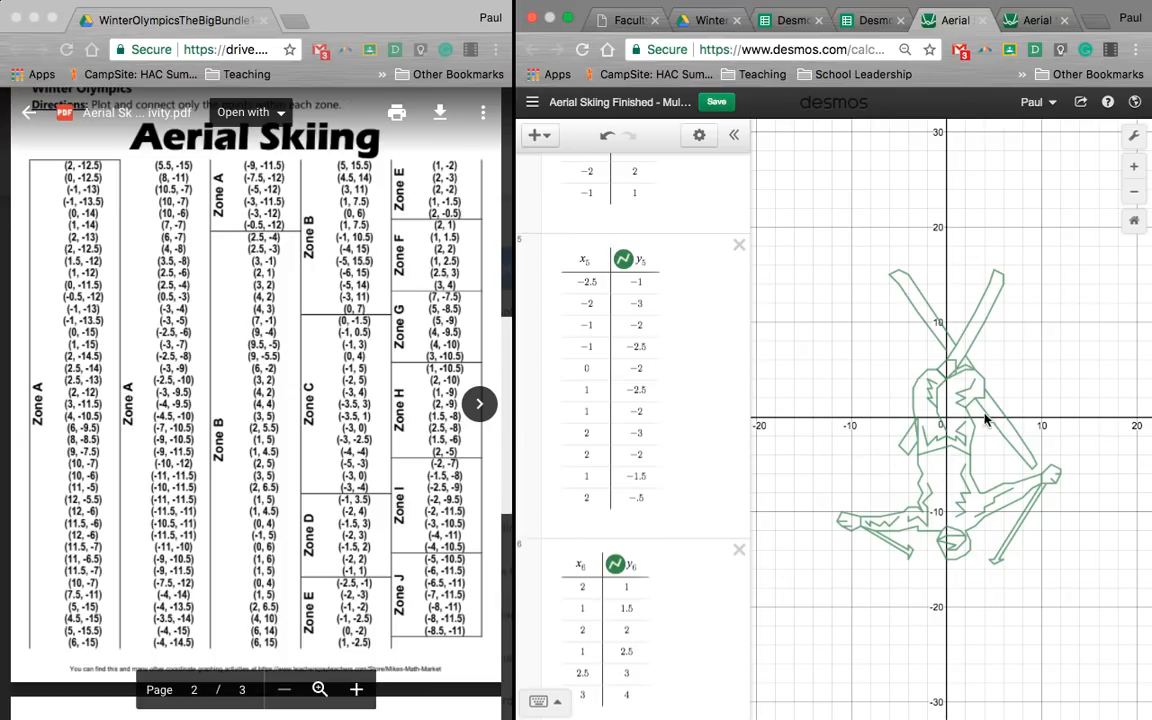
scroll(382, 307, "up", 10)
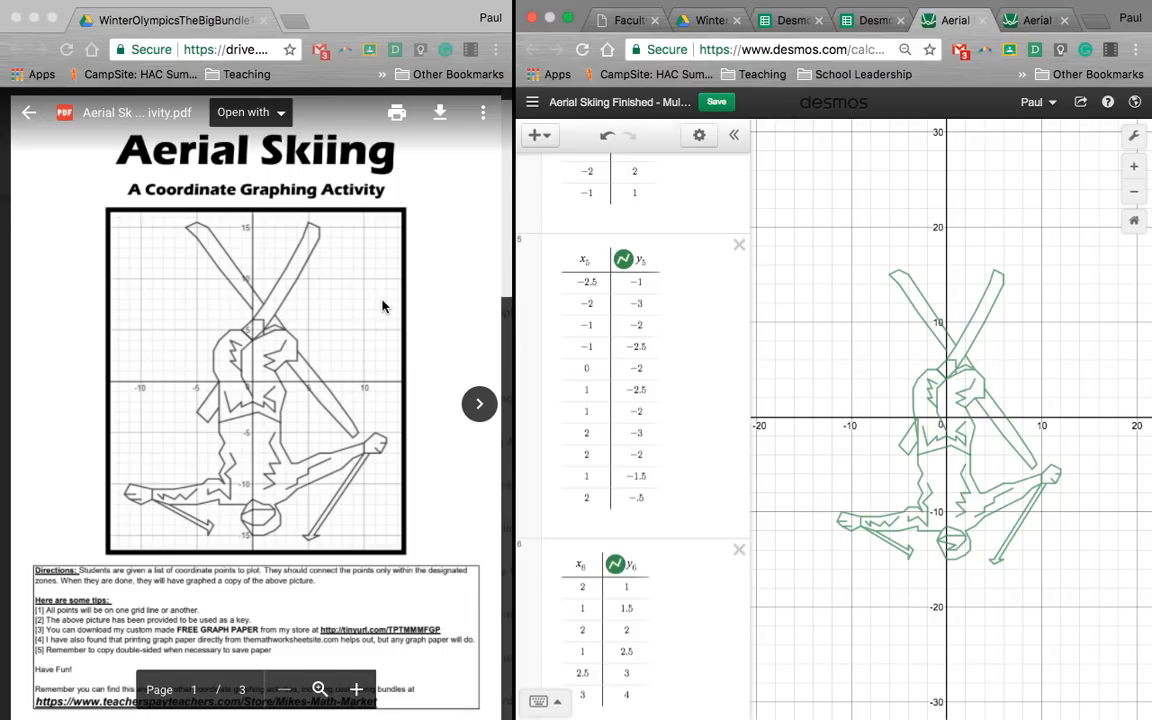
scroll(382, 307, "down", 10)
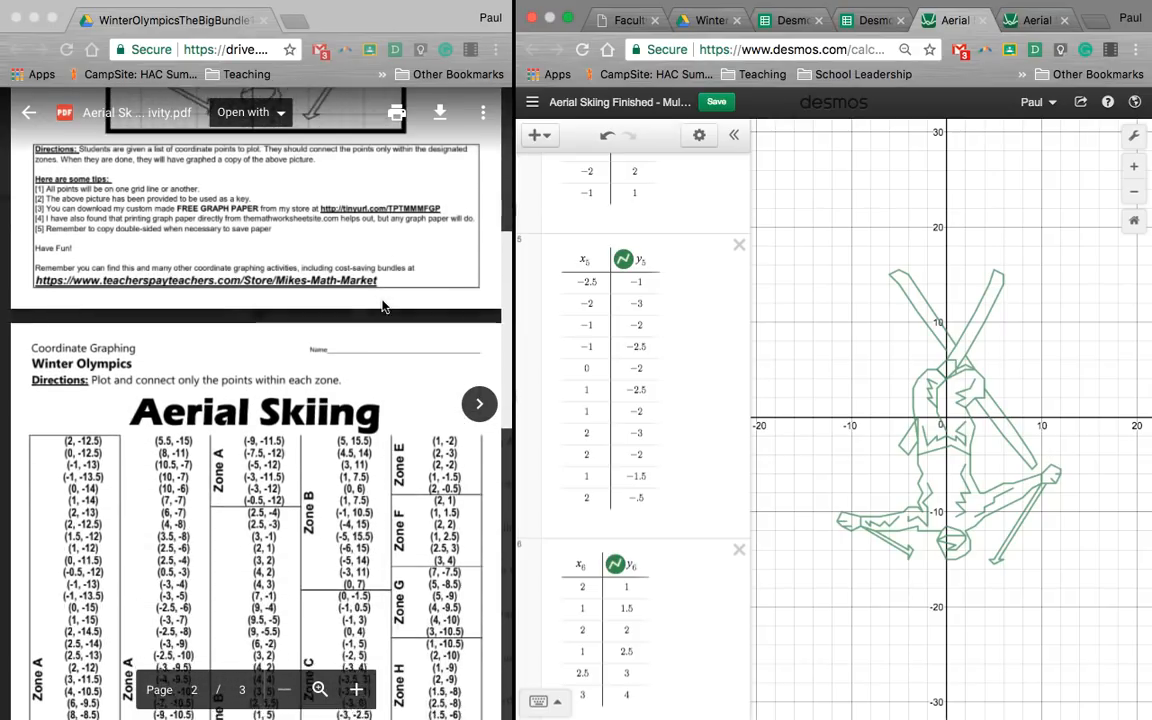
scroll(382, 307, "down", 2)
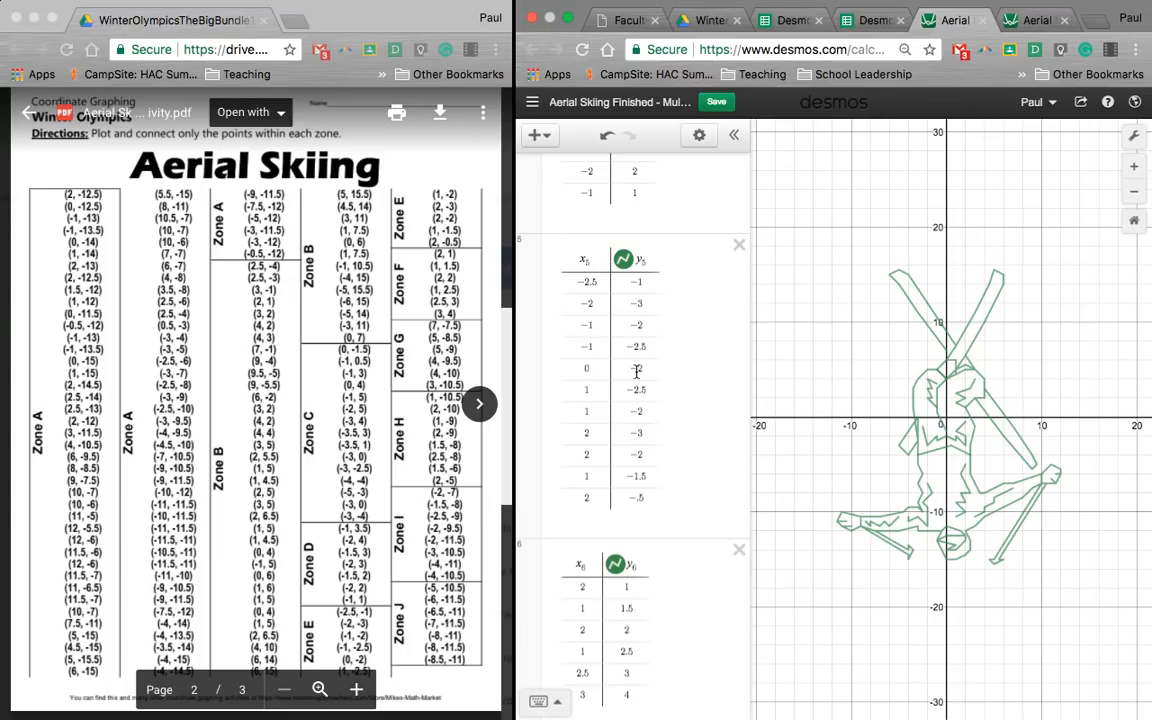
Step: Hide and show the Zone A table's lines twice in the finished graph to see which part they draw
scroll(636, 372, "up", 3)
scroll(636, 372, "up", 15)
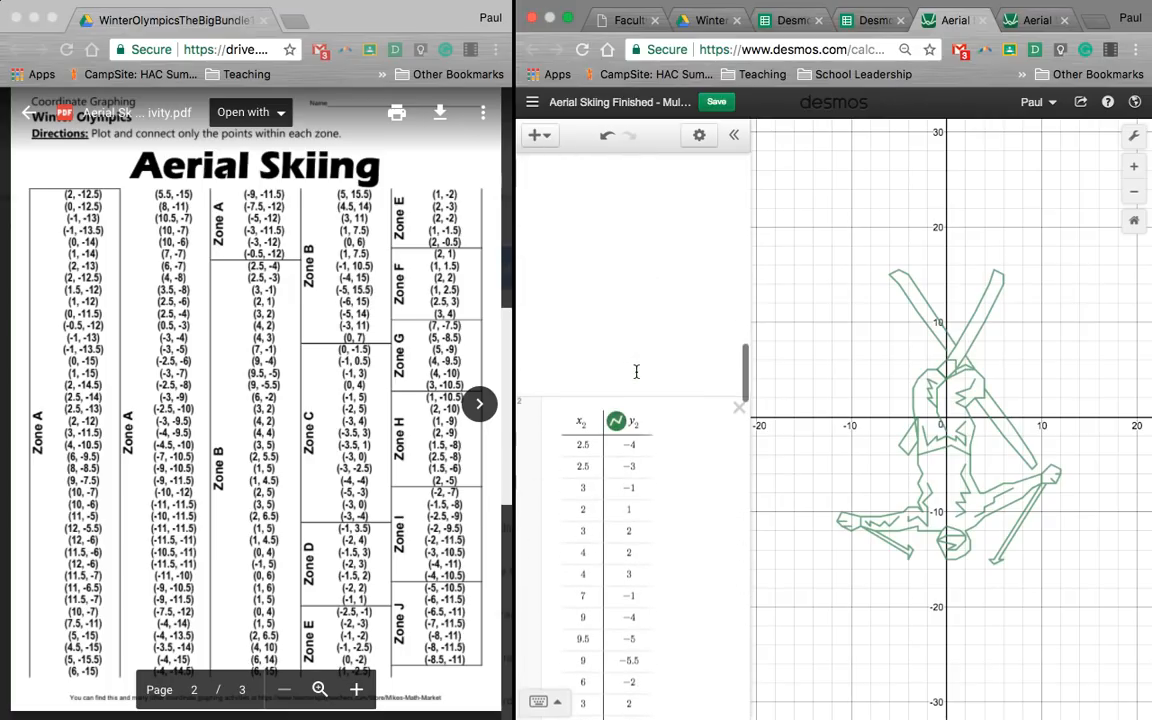
scroll(636, 372, "up", 15)
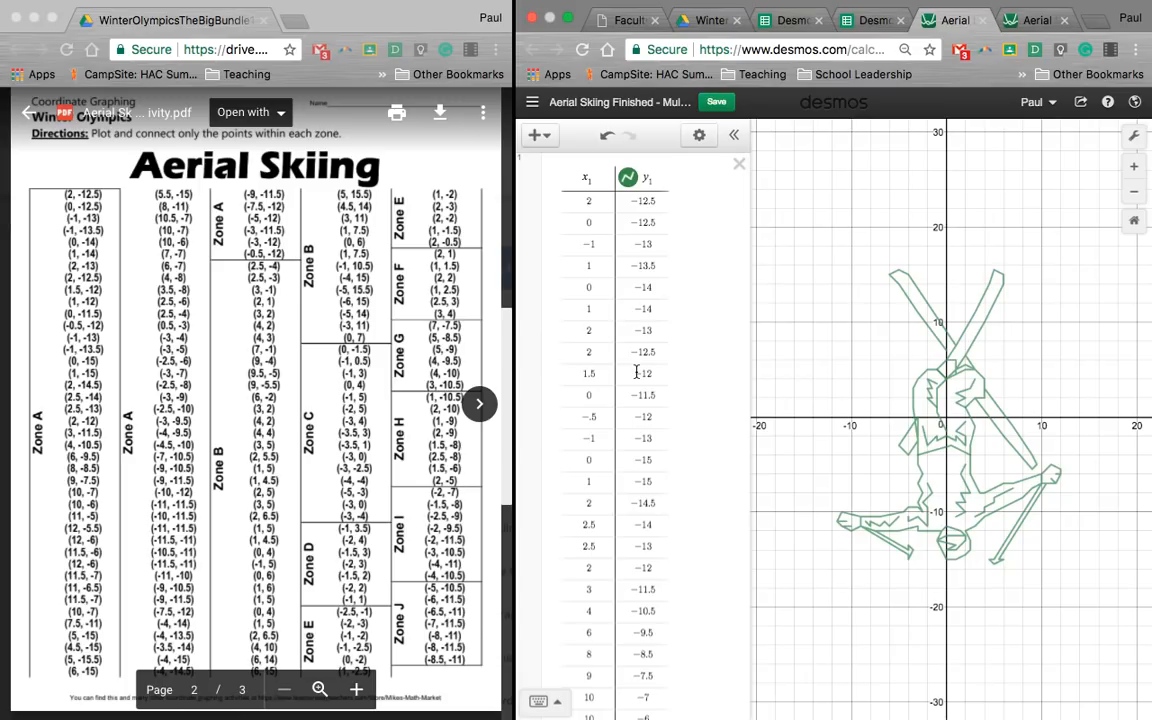
left_click(627, 181)
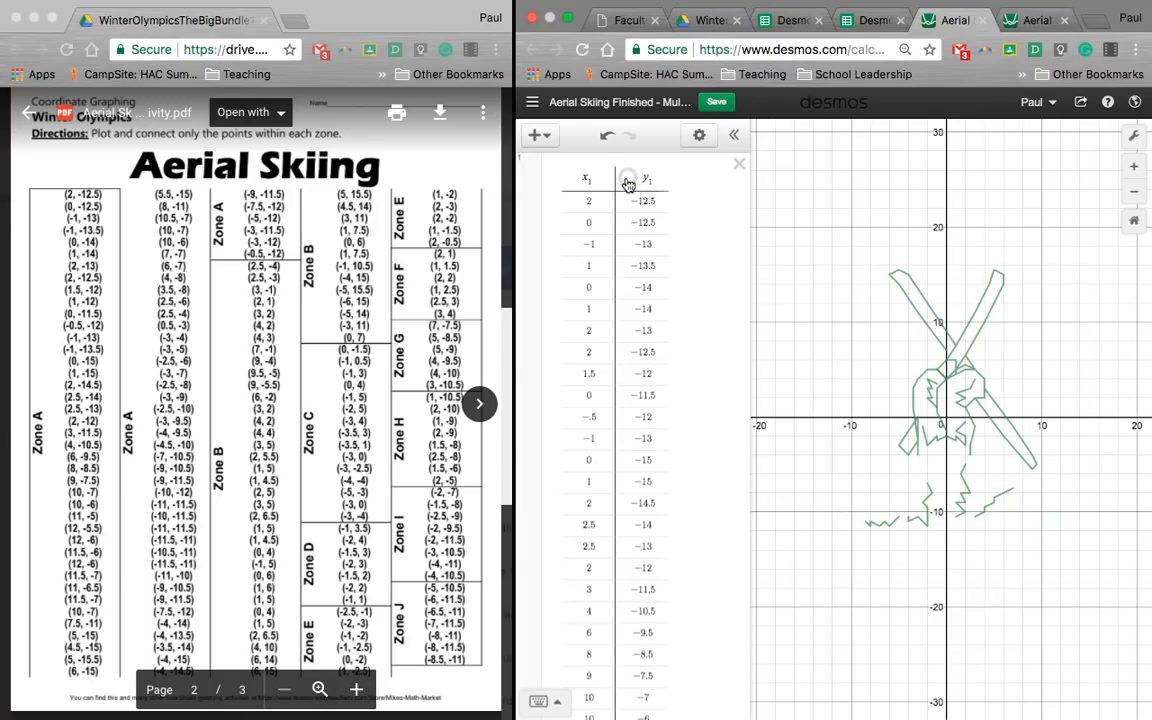
left_click(627, 181)
left_click(627, 181)
left_click(627, 181)
Step: Hide and show the Zone B table's lines twice in the finished graph to see which part they draw
scroll(655, 287, "down", 1)
scroll(655, 287, "down", 15)
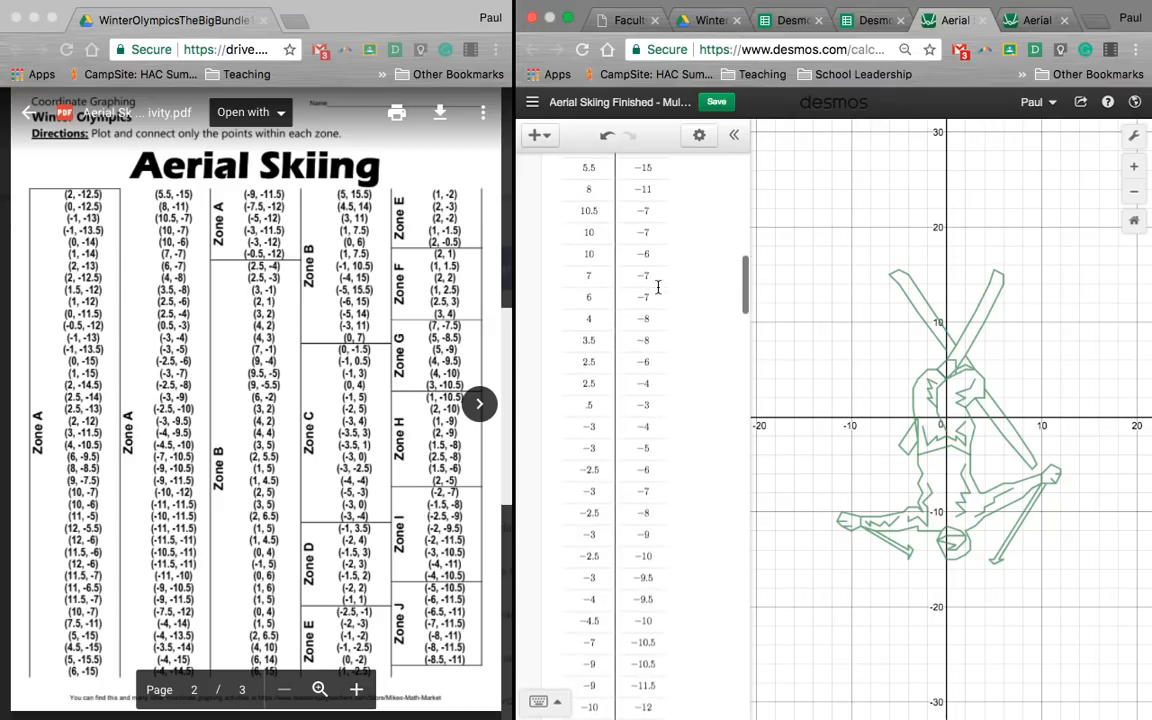
scroll(658, 287, "down", 10)
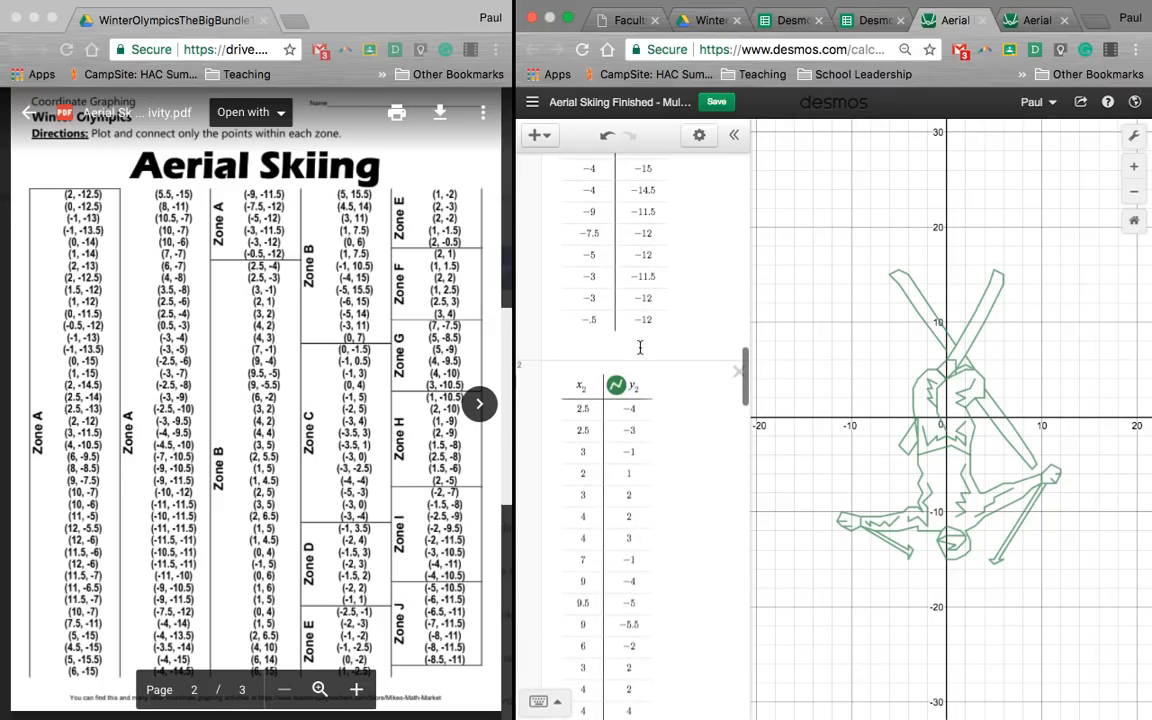
left_click(617, 386)
left_click(617, 386)
left_click(617, 386)
left_click(617, 386)
Step: Look through the zone tables of the finished graph to review how each zone's points are entered
scroll(620, 400, "down", 10)
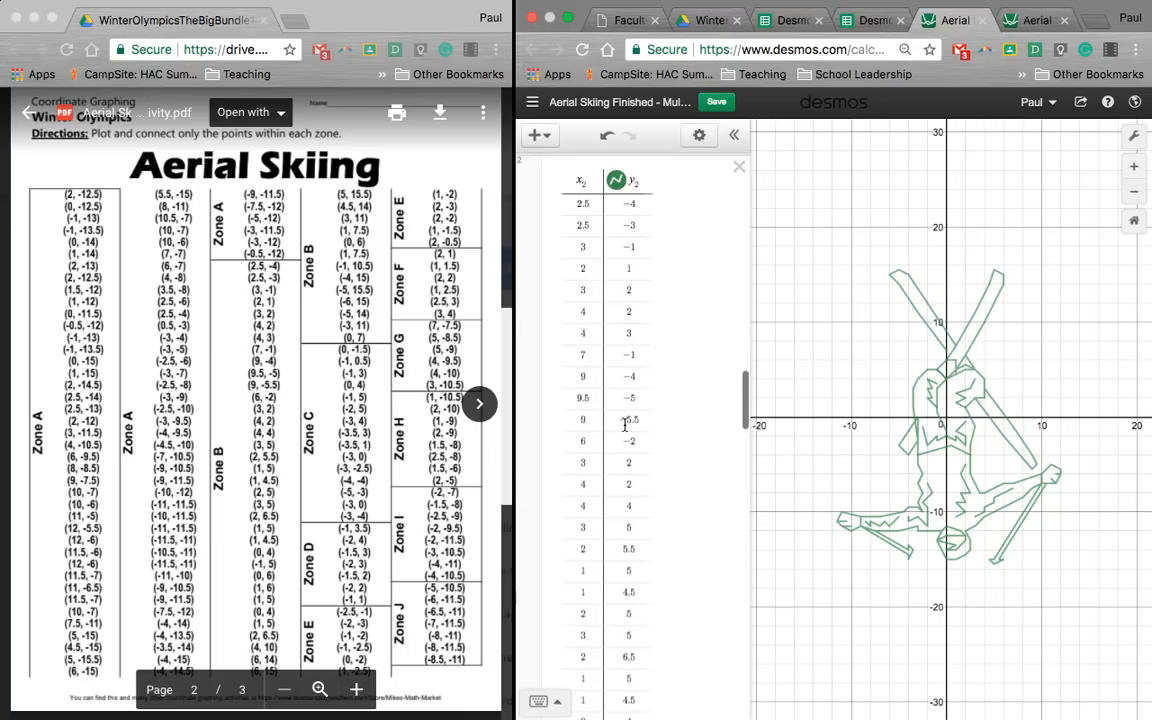
scroll(625, 430, "down", 5)
left_click(624, 467)
scroll(626, 470, "down", 10)
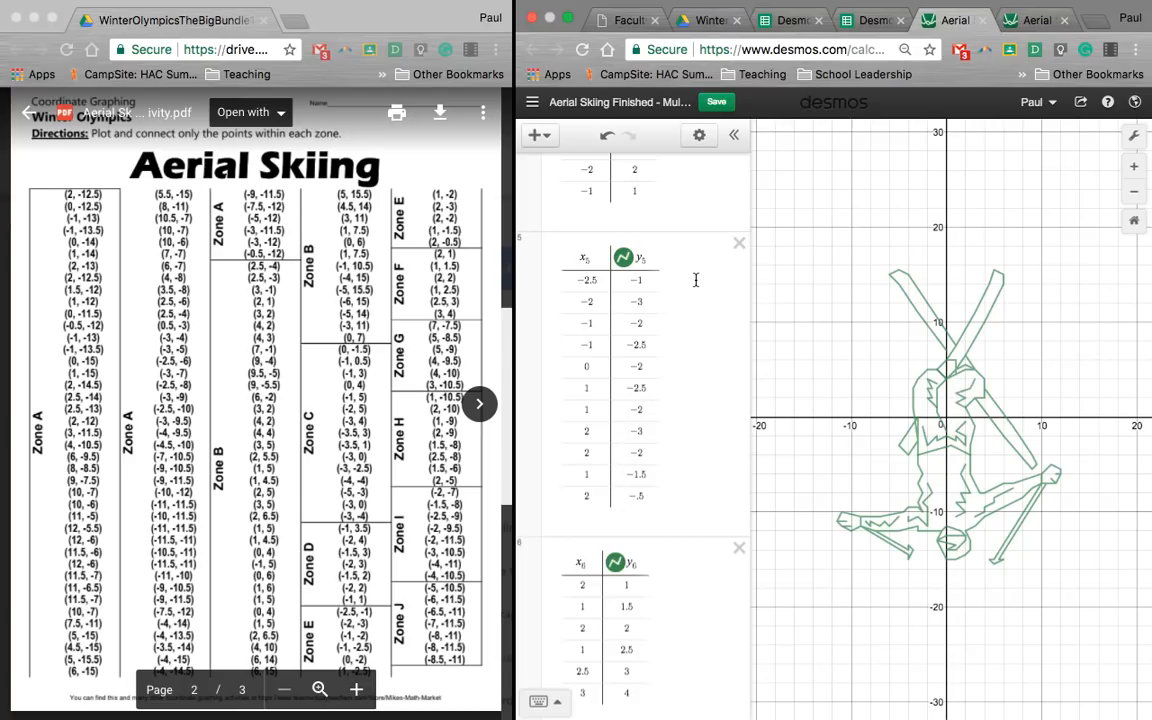
scroll(696, 280, "up", 12)
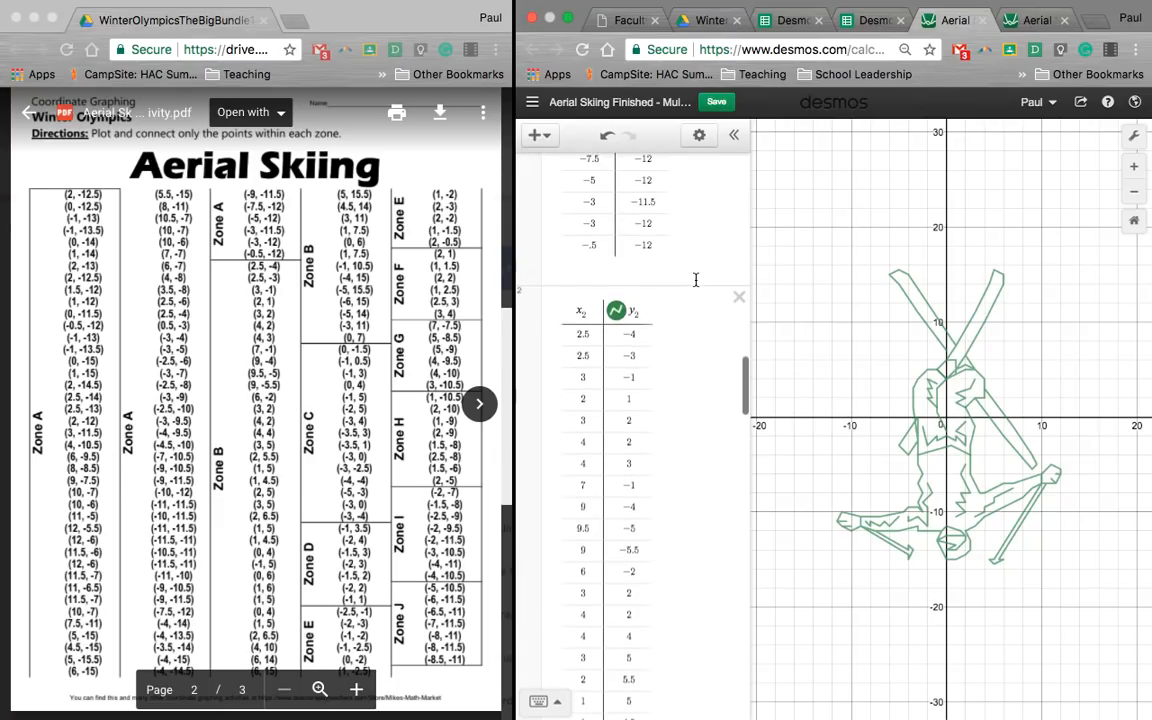
scroll(696, 280, "up", 10)
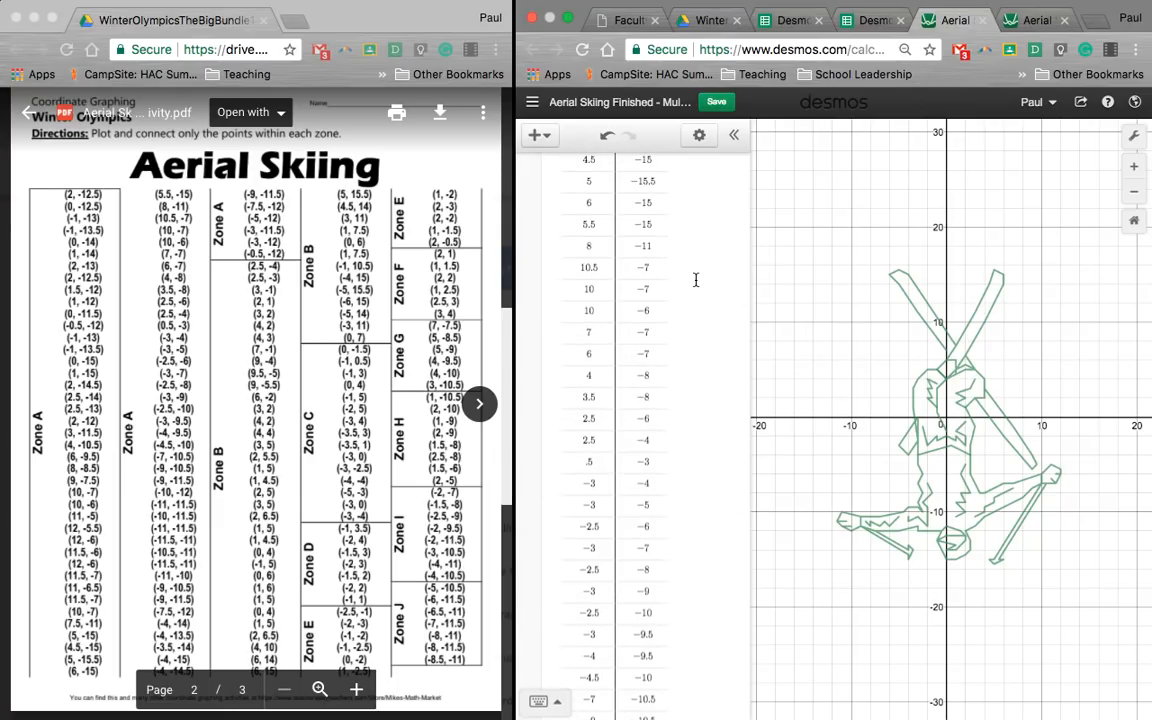